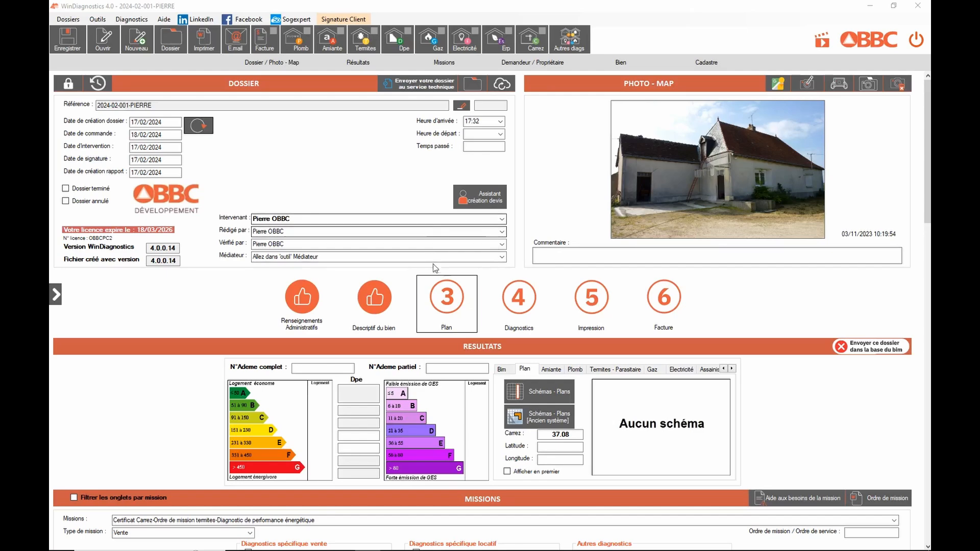
# Open the Plan drawing editor and preview the saved sketches of the Salle à manger and Salle d'eau
pyautogui.click(454, 304)
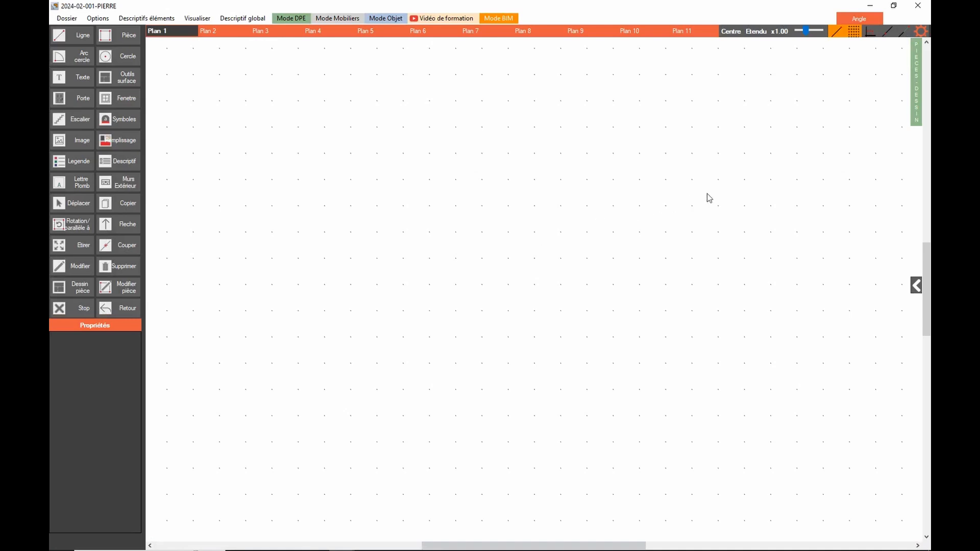
pyautogui.click(917, 82)
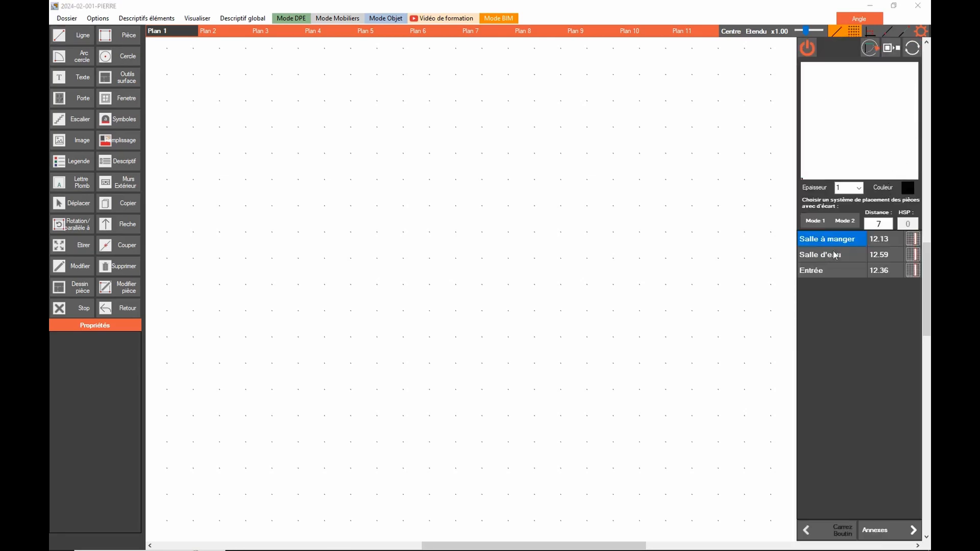
pyautogui.click(913, 239)
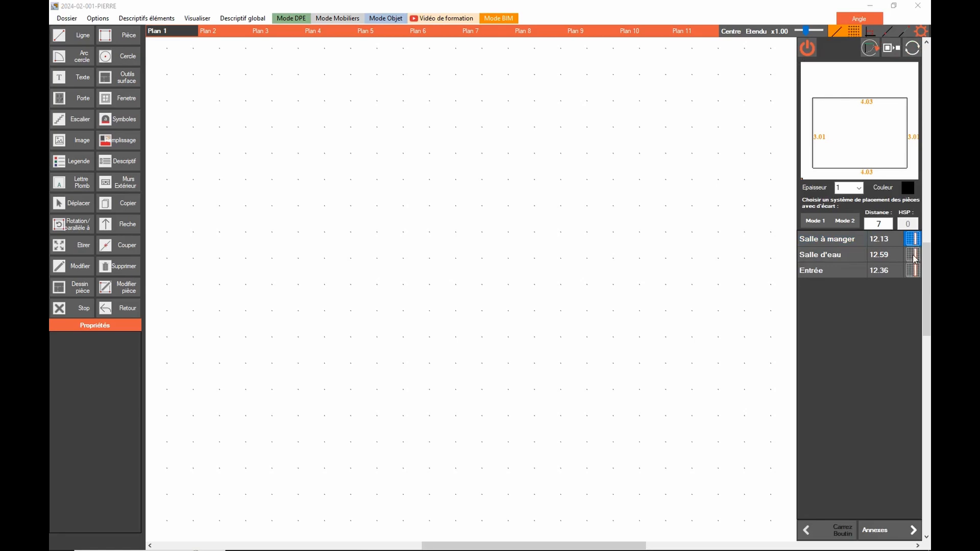
pyautogui.click(913, 255)
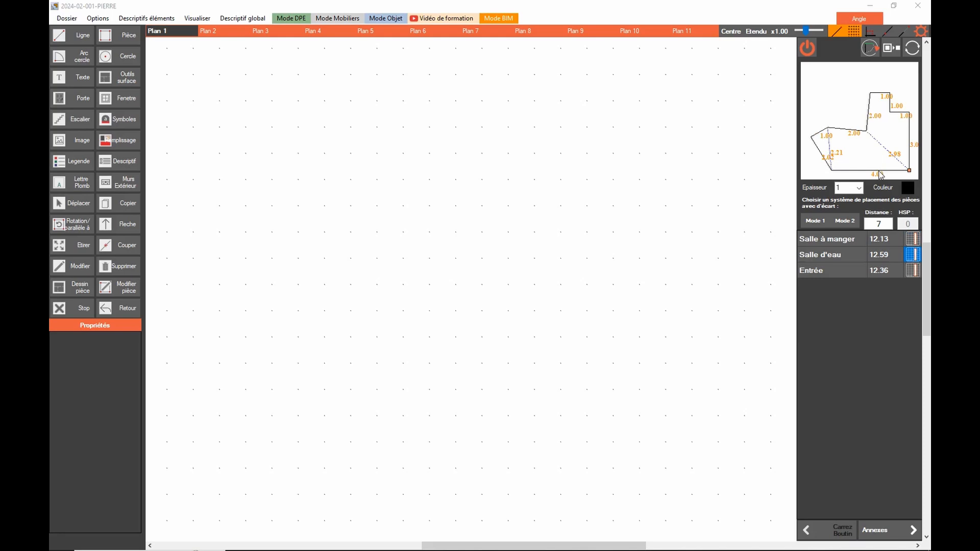
pyautogui.click(810, 51)
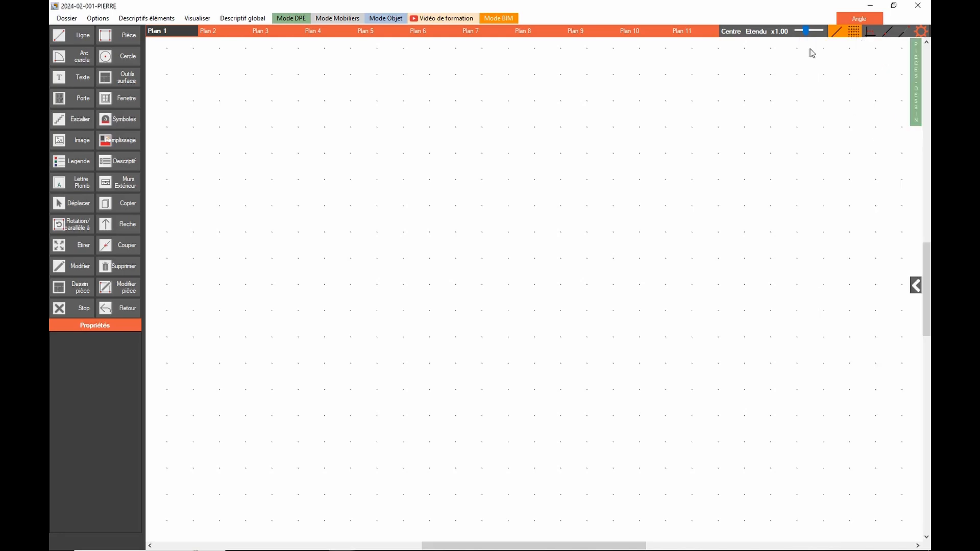
# Draw a rectangular room with line thickness 4 on Plan 1 and name it Salle à manger
pyautogui.click(122, 38)
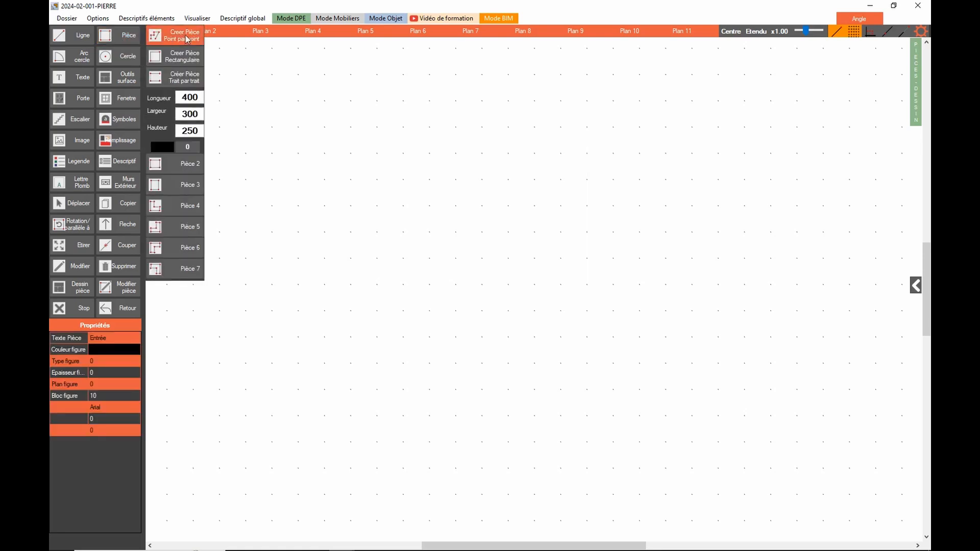
pyautogui.click(195, 61)
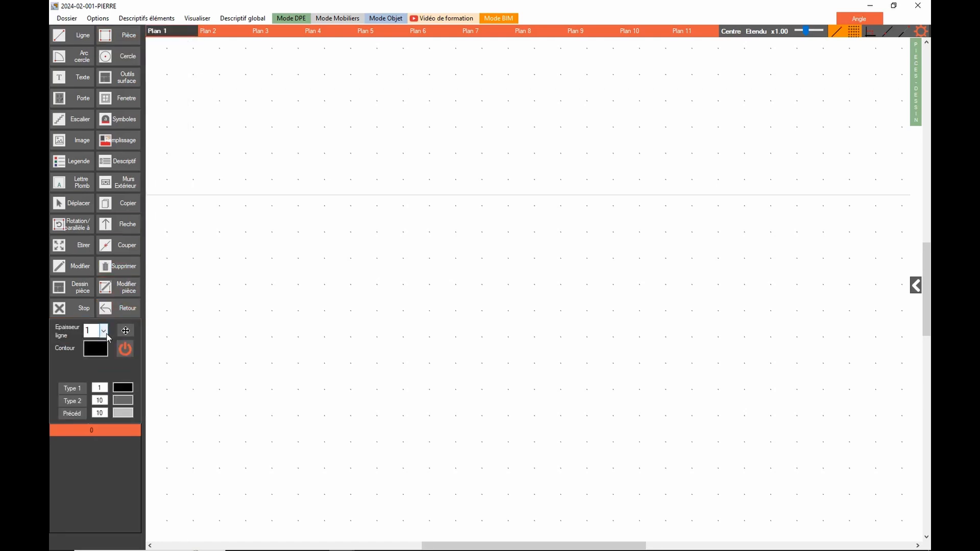
pyautogui.click(104, 332)
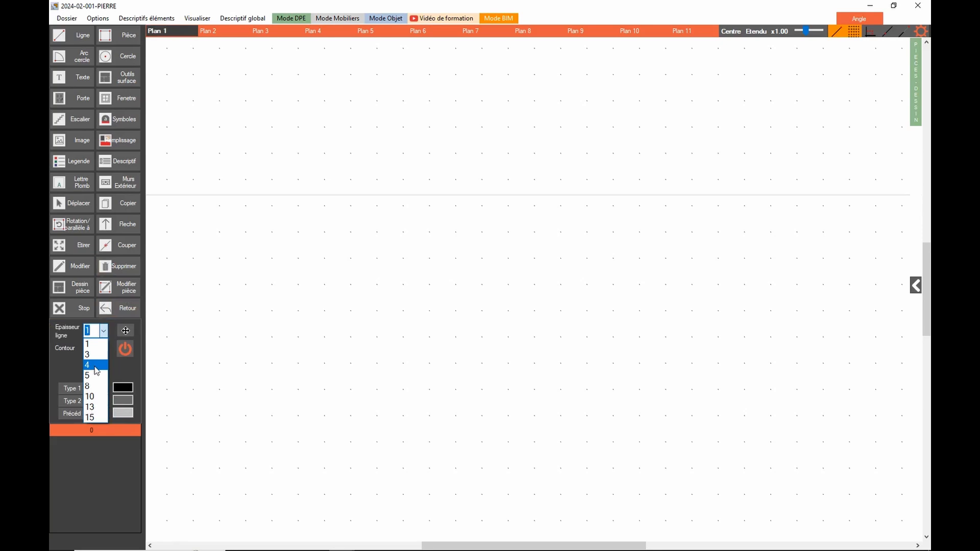
pyautogui.click(96, 365)
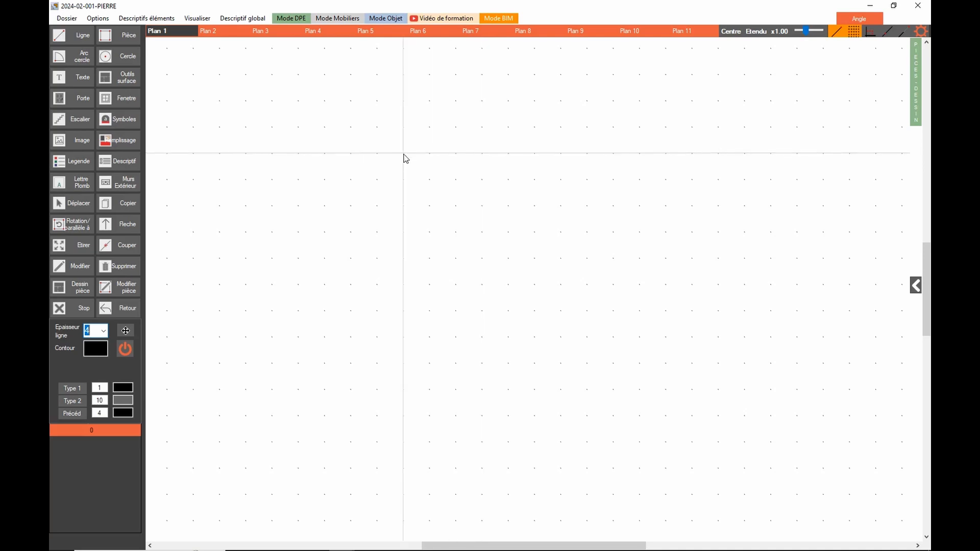
pyautogui.moveTo(404, 155); pyautogui.dragTo(537, 259)
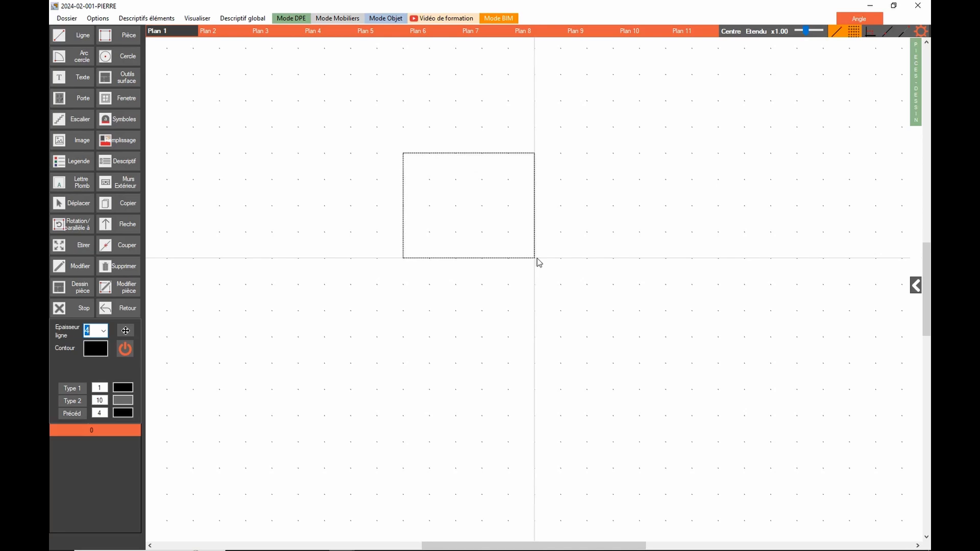
pyautogui.moveTo(537, 258); pyautogui.dragTo(535, 258)
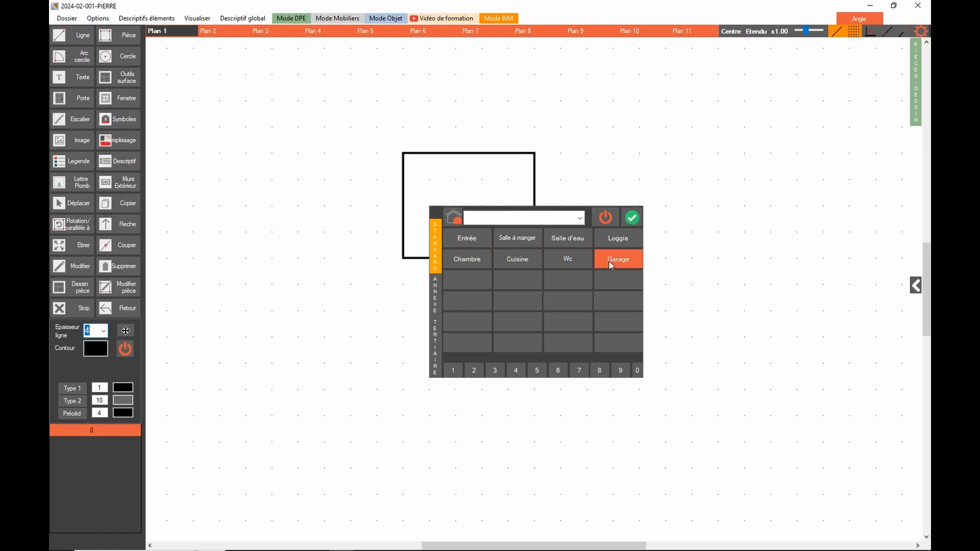
pyautogui.click(509, 241)
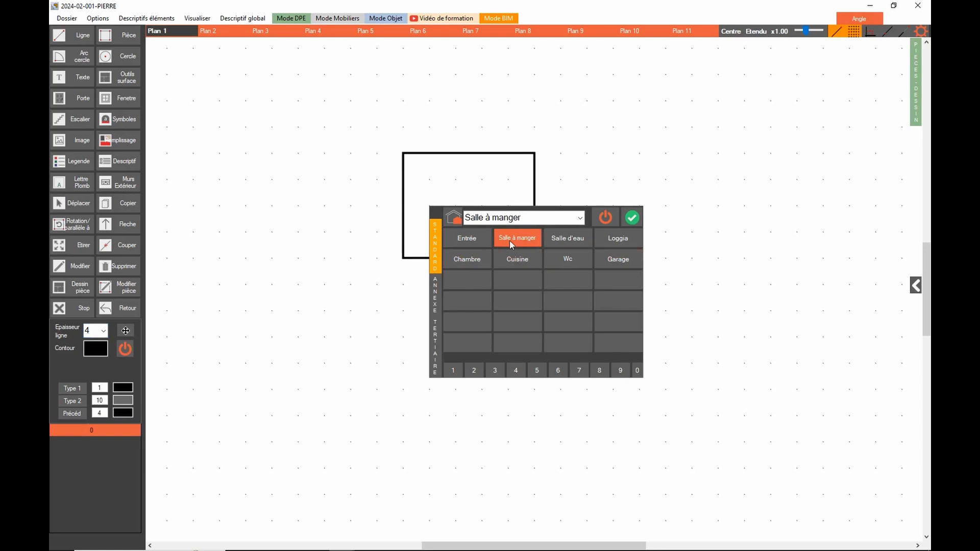
pyautogui.click(631, 219)
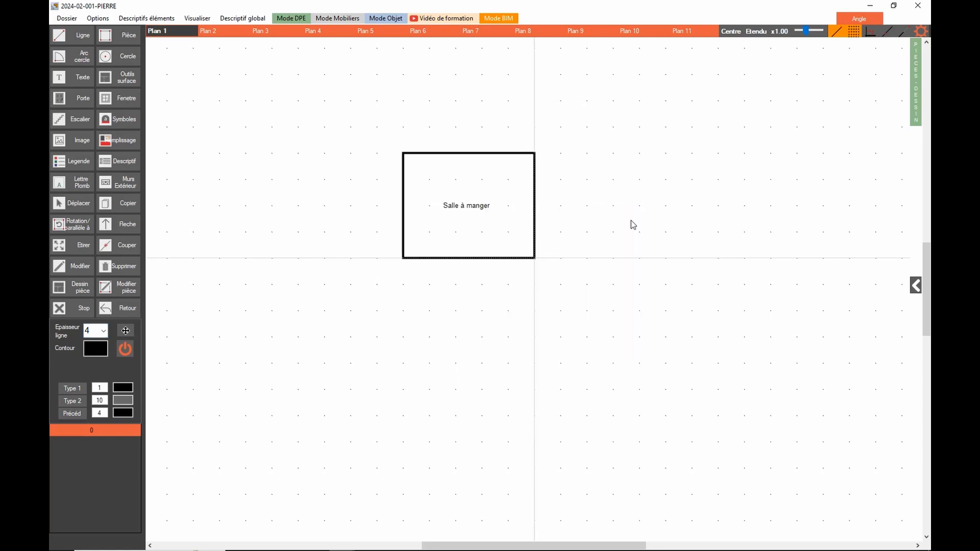
# Draw a tall rectangular room against the left wall of the Salle à manger and name it Chambre
pyautogui.click(324, 181)
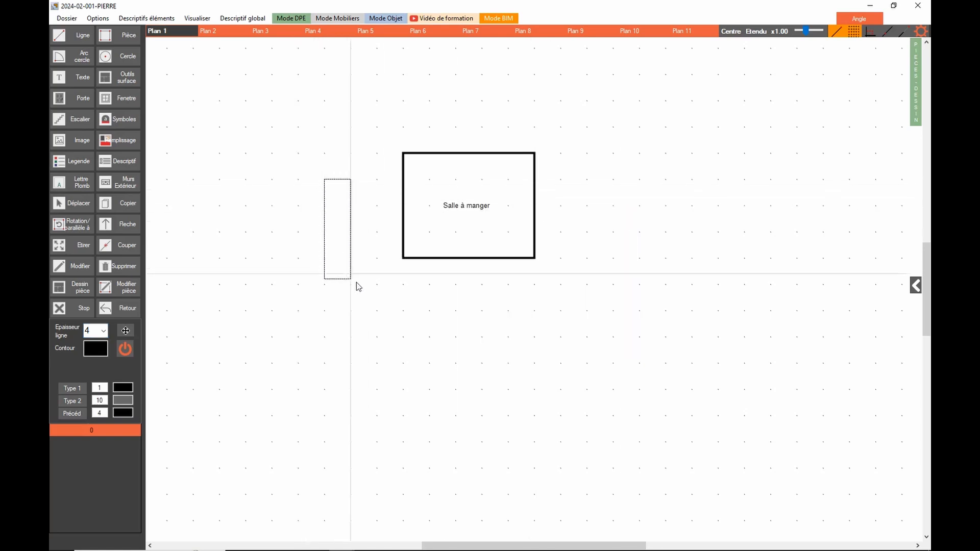
pyautogui.click(403, 310)
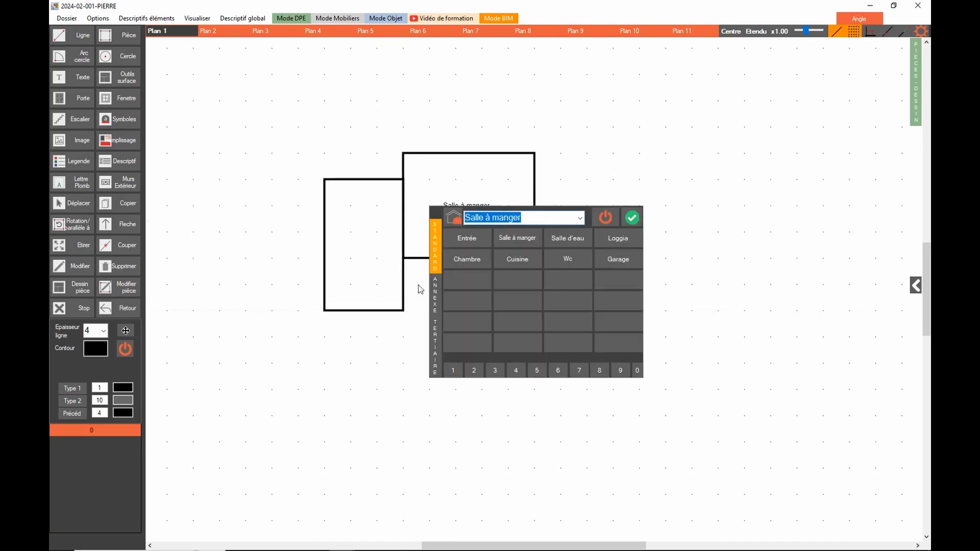
pyautogui.click(473, 259)
pyautogui.click(632, 218)
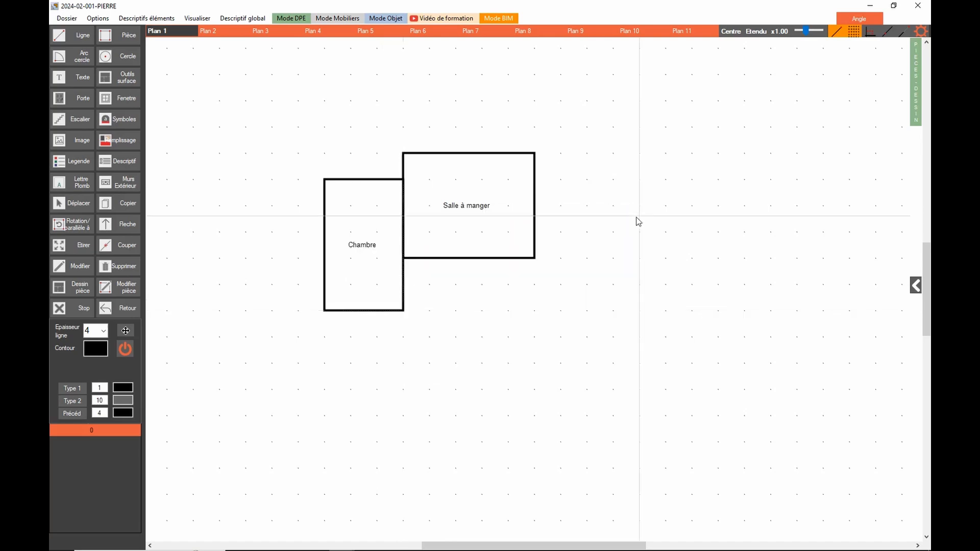
# Draw a rectangular room directly below the Salle à manger, spanning its full width, and name it Entrée
pyautogui.click(404, 259)
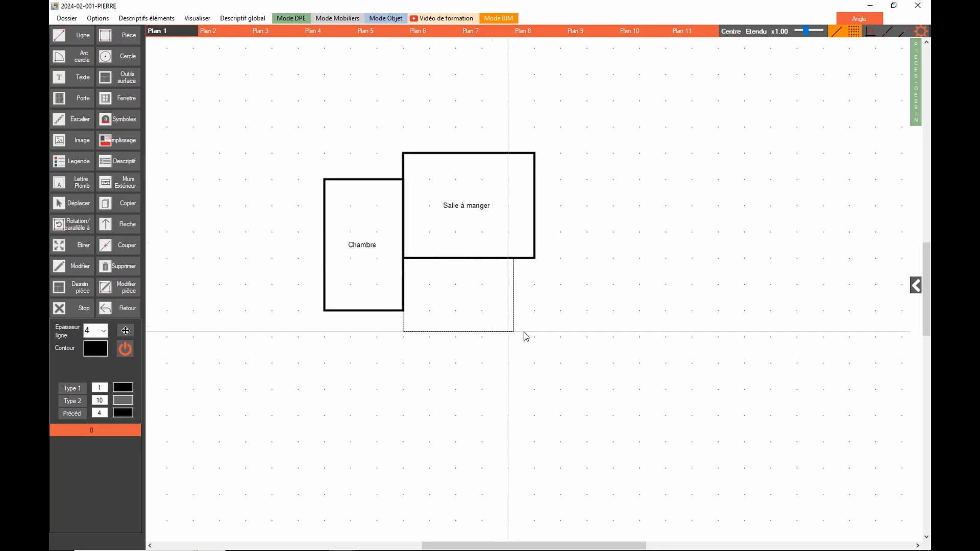
pyautogui.click(537, 309)
pyautogui.click(480, 248)
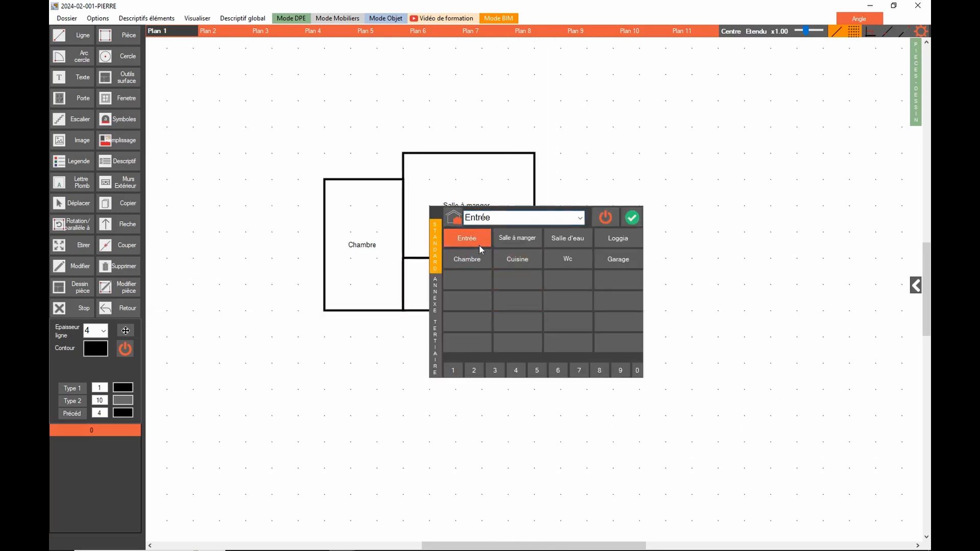
pyautogui.click(631, 218)
# Draw a rectangular room below the Chambre, extending partly under the Entrée, and name it Cuisine
pyautogui.click(324, 310)
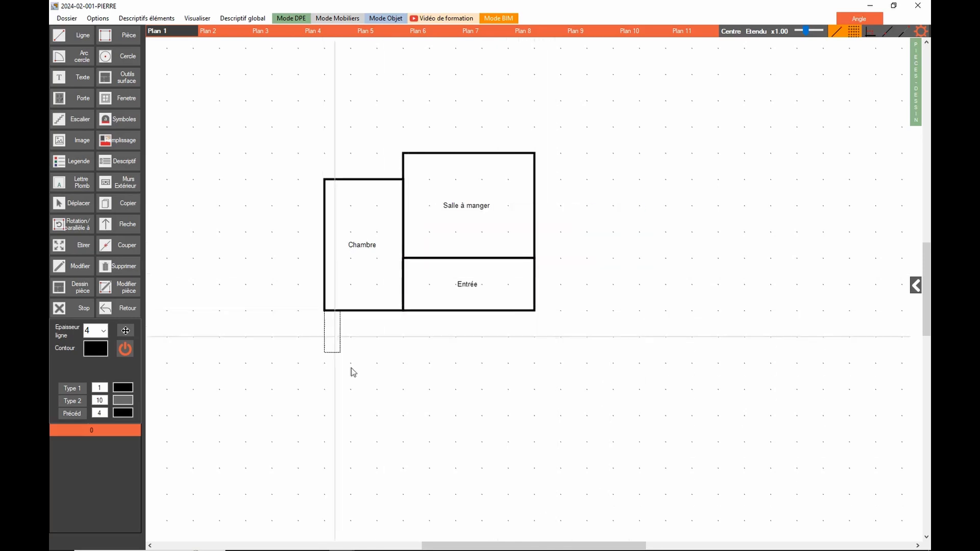
pyautogui.click(441, 401)
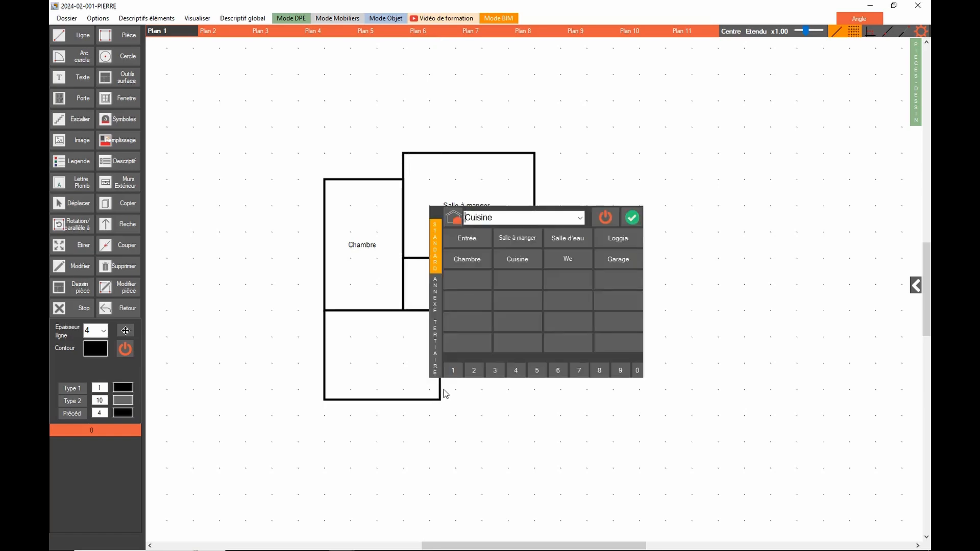
pyautogui.click(631, 220)
# Draw a small rectangular room under the right end of the Entrée and name it Wc
pyautogui.click(482, 311)
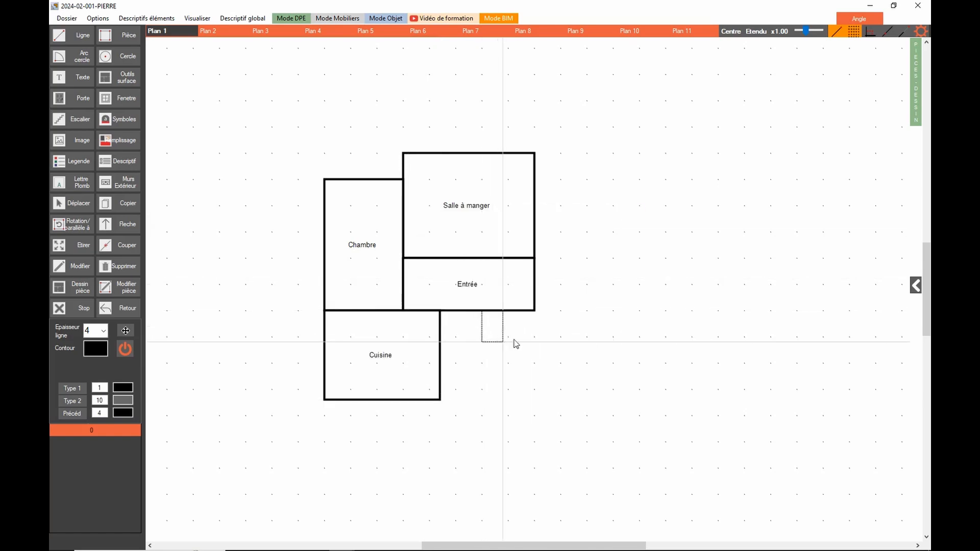
pyautogui.click(536, 338)
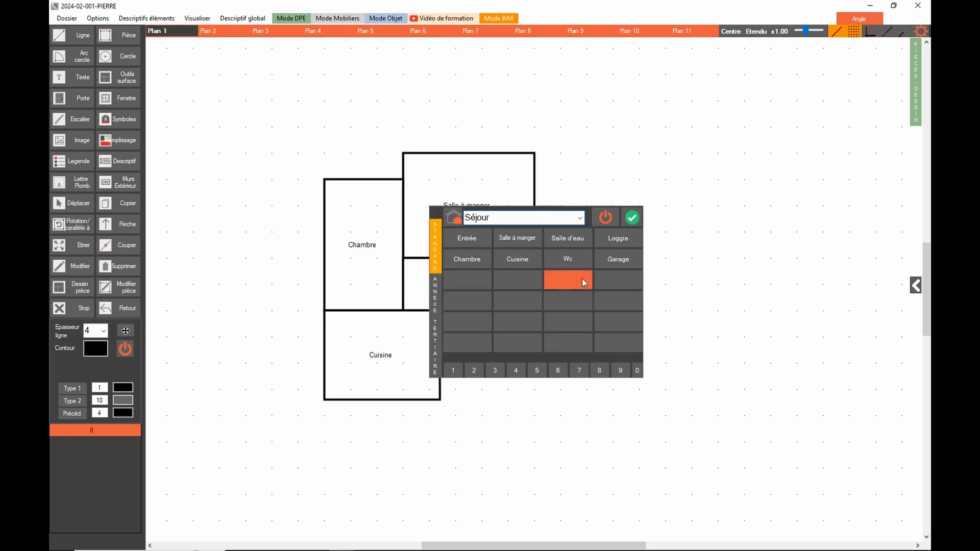
pyautogui.click(579, 261)
pyautogui.click(632, 218)
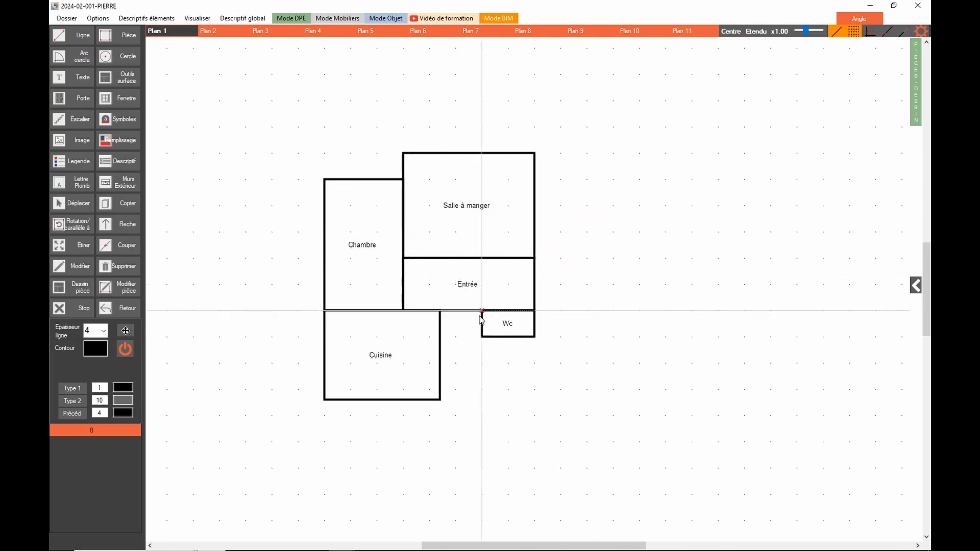
# Trace an L-shaped room point by point between the Cuisine, Entrée and Wc, close it, and name it Salle d'eau
pyautogui.click(118, 35)
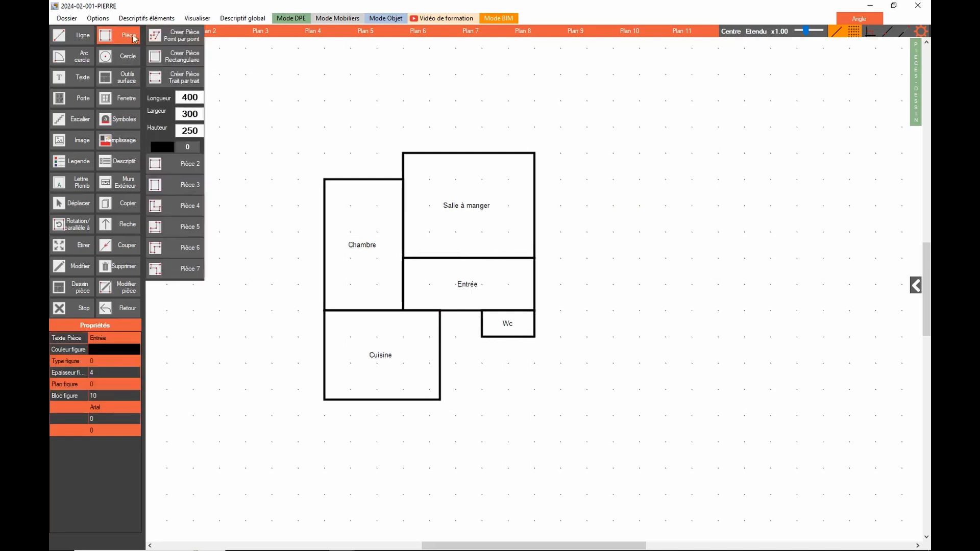
pyautogui.click(194, 39)
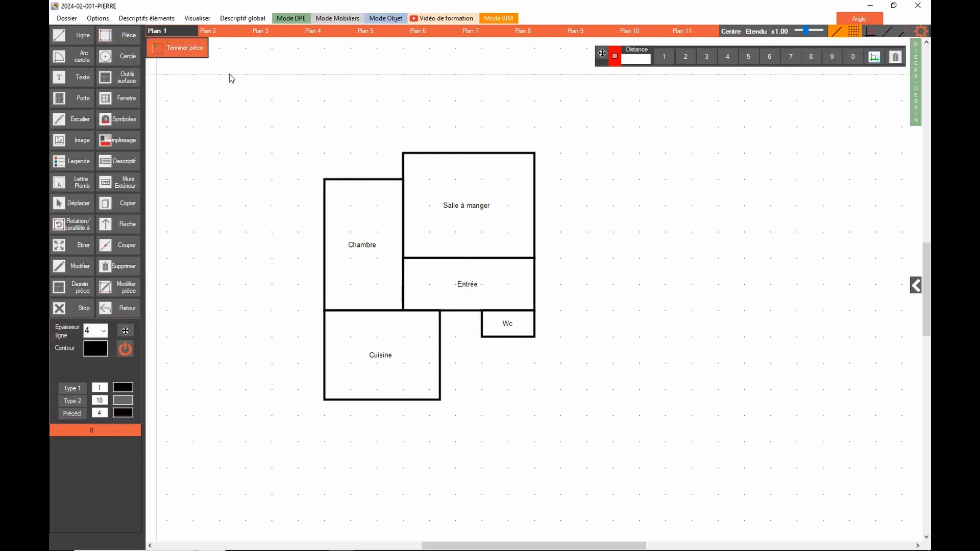
pyautogui.click(440, 311)
pyautogui.click(482, 310)
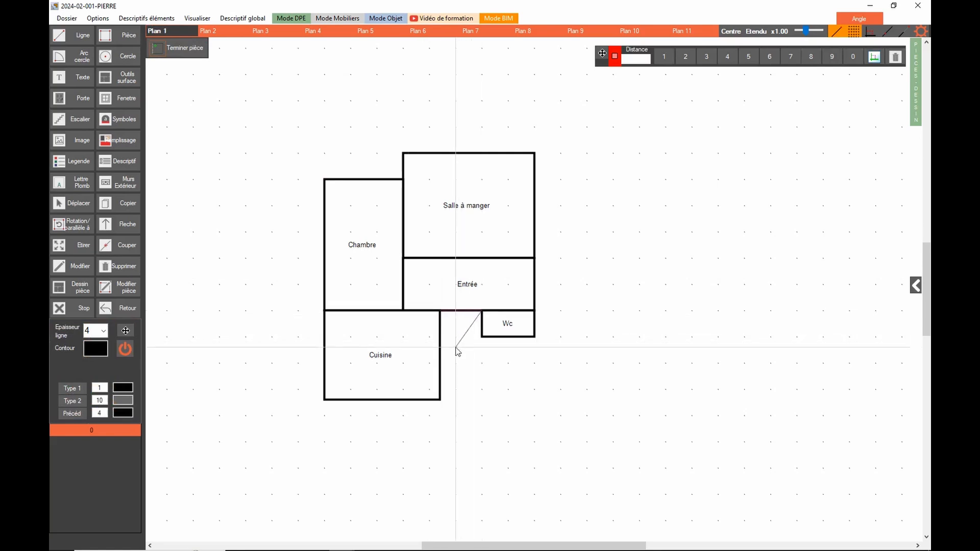
pyautogui.click(481, 337)
pyautogui.click(535, 336)
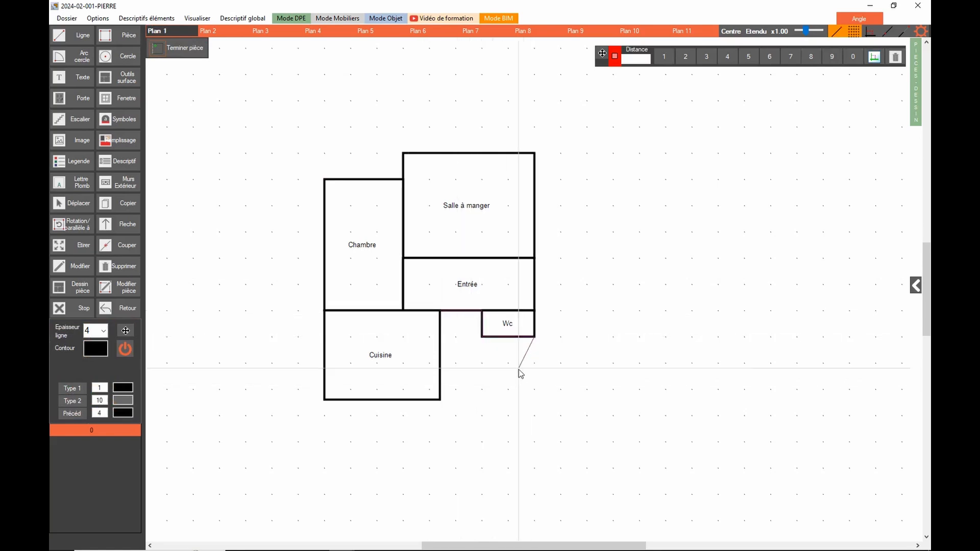
pyautogui.click(534, 399)
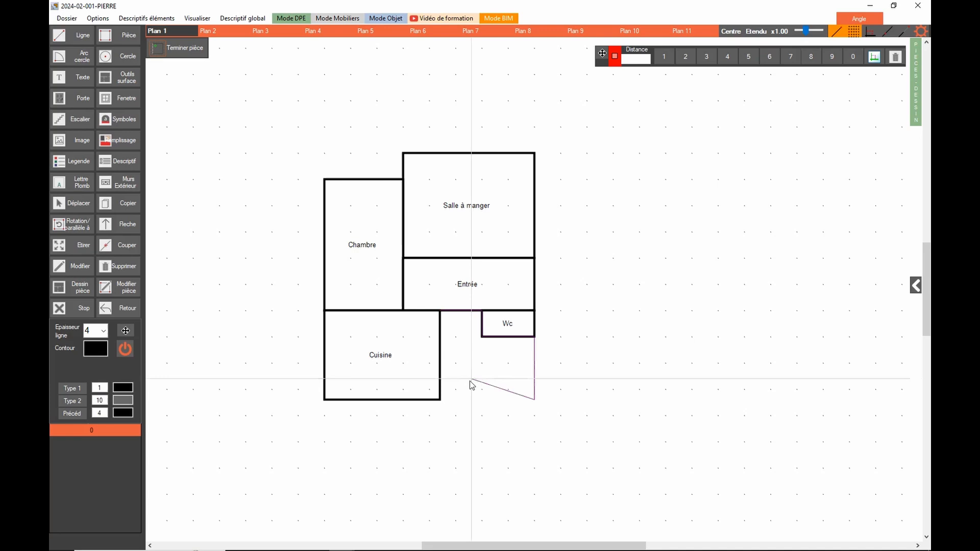
pyautogui.click(440, 399)
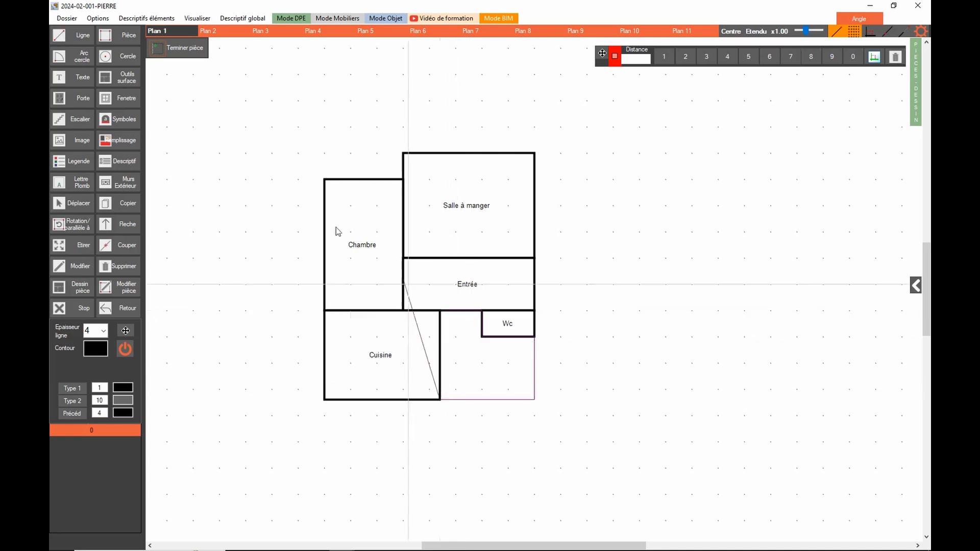
pyautogui.click(181, 53)
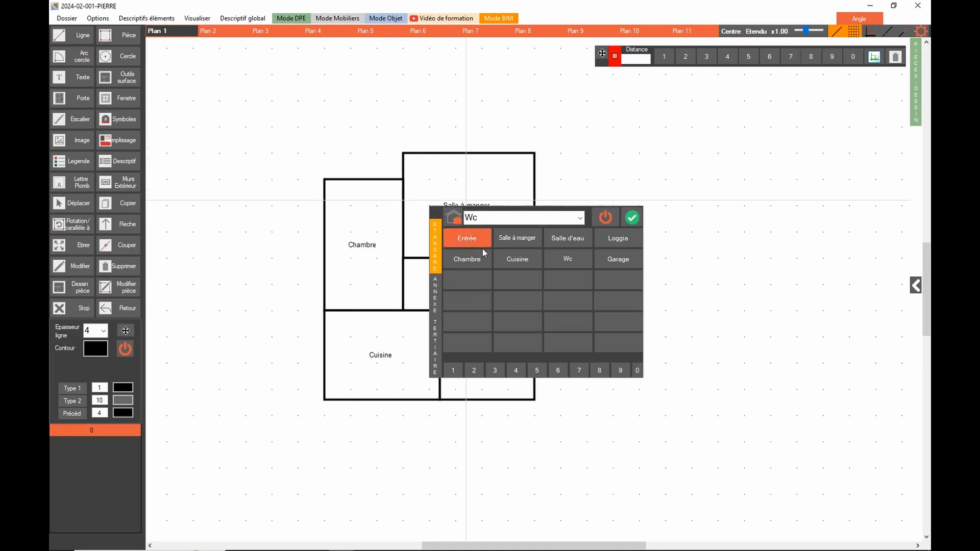
pyautogui.click(571, 243)
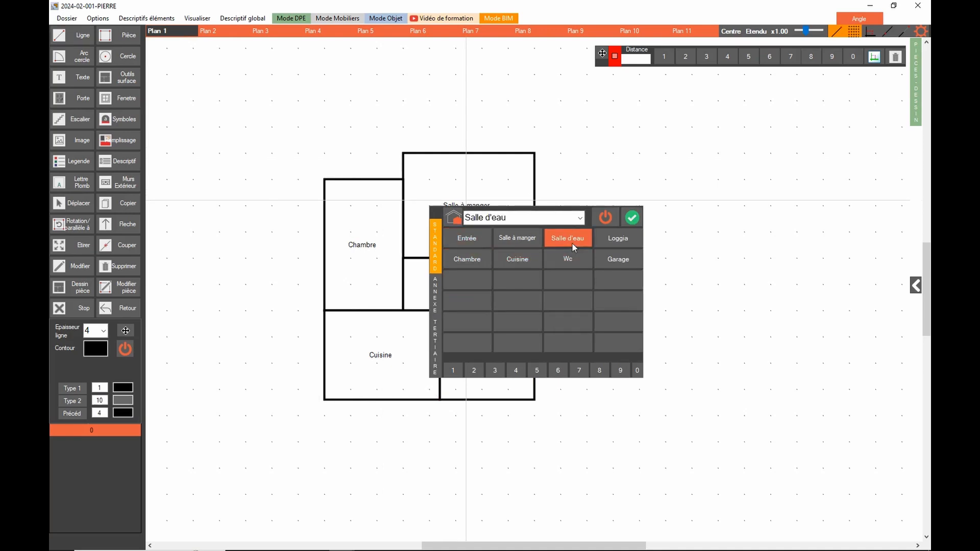
pyautogui.click(632, 219)
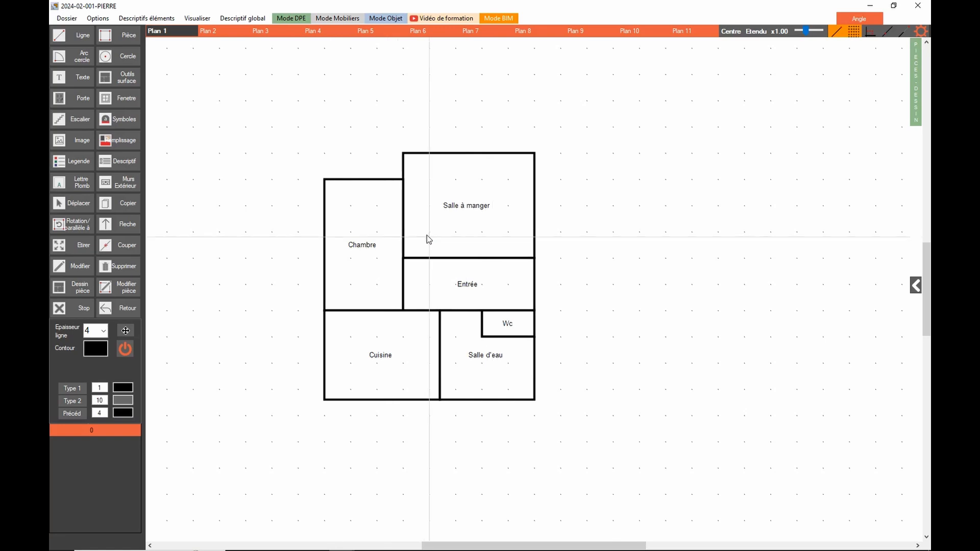
# Open the door types and look at the colour choices for exterior doors, keeping the current colour
pyautogui.click(81, 100)
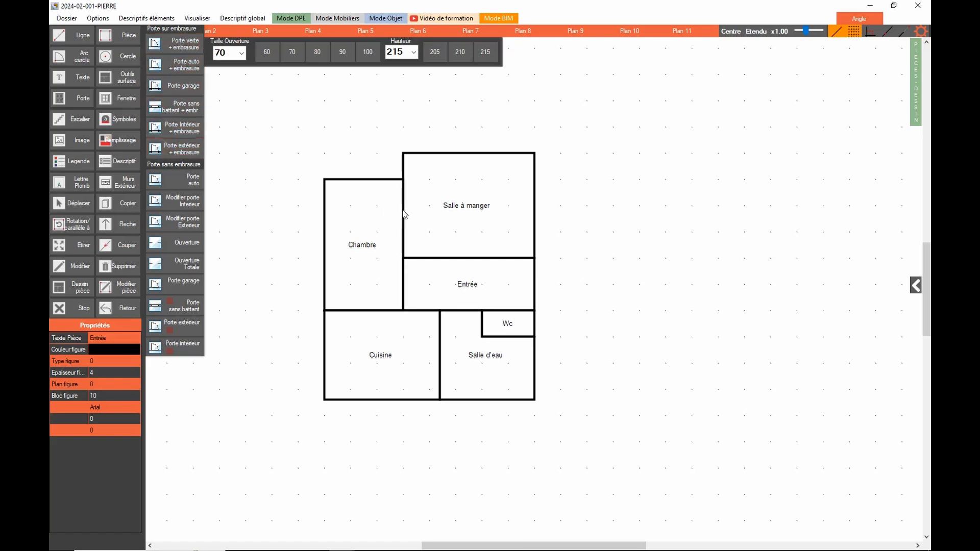
pyautogui.click(173, 330)
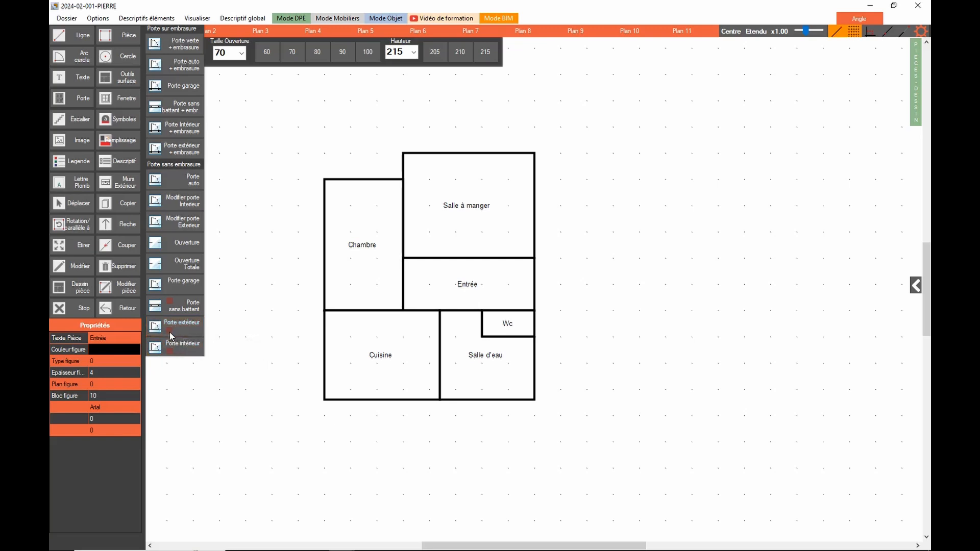
pyautogui.click(170, 331)
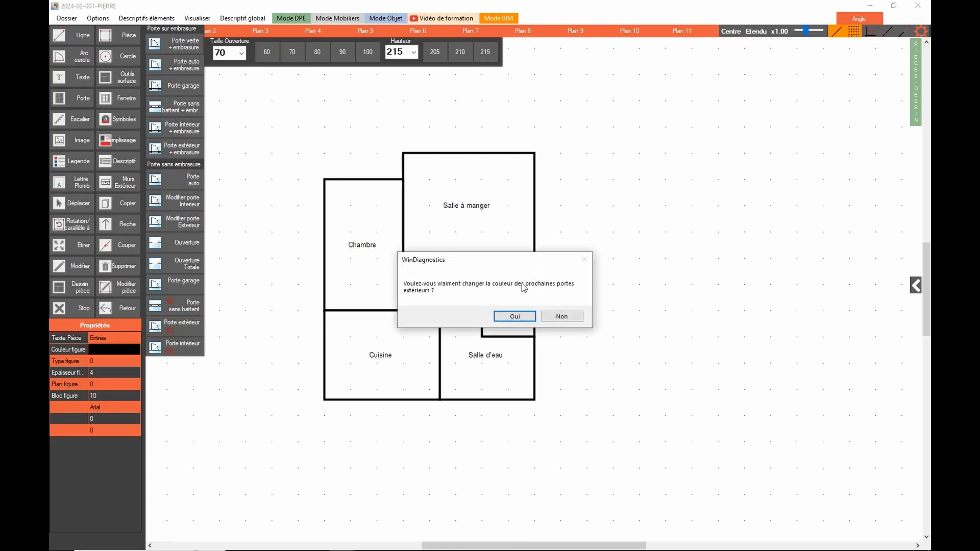
pyautogui.click(525, 317)
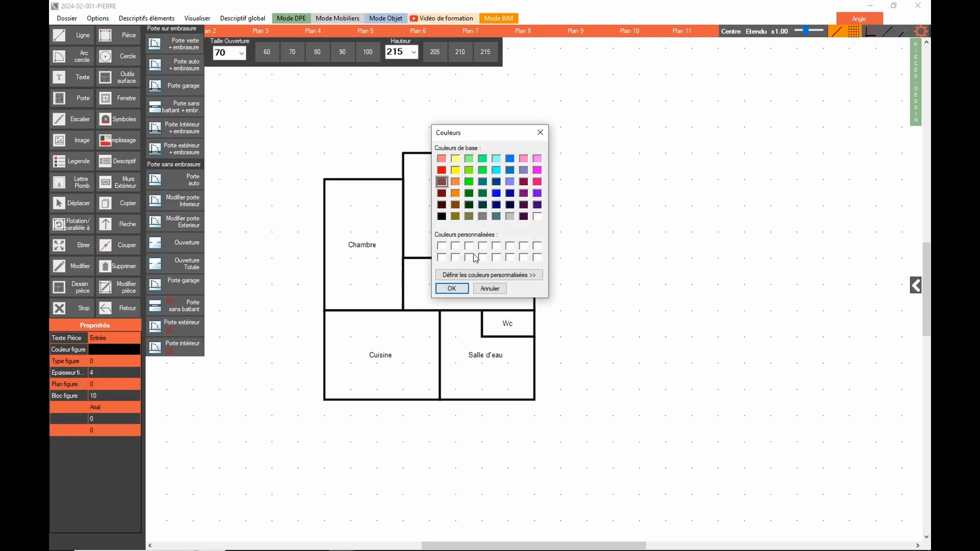
pyautogui.click(482, 288)
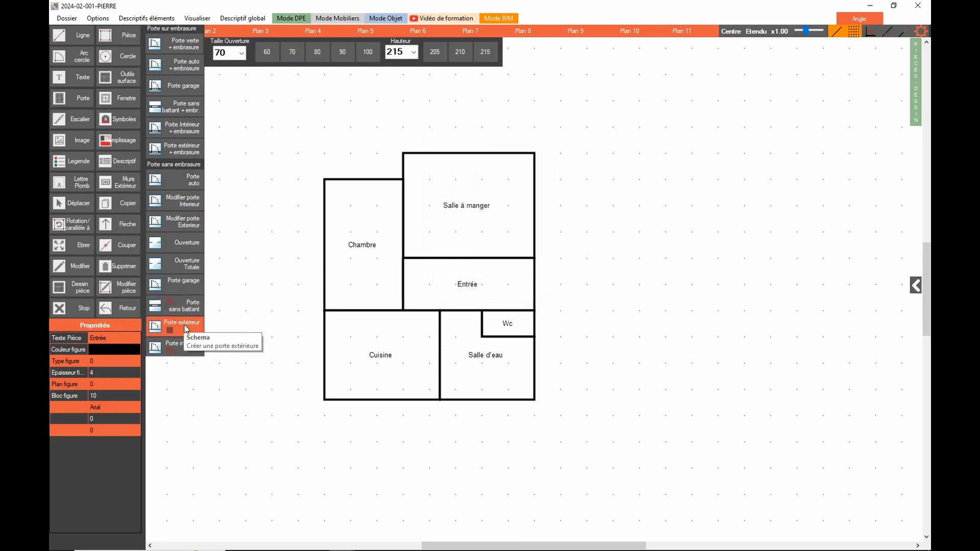
# Check the colours assigned to doors and windows in the general parameters, and close them without changes
pyautogui.click(107, 21)
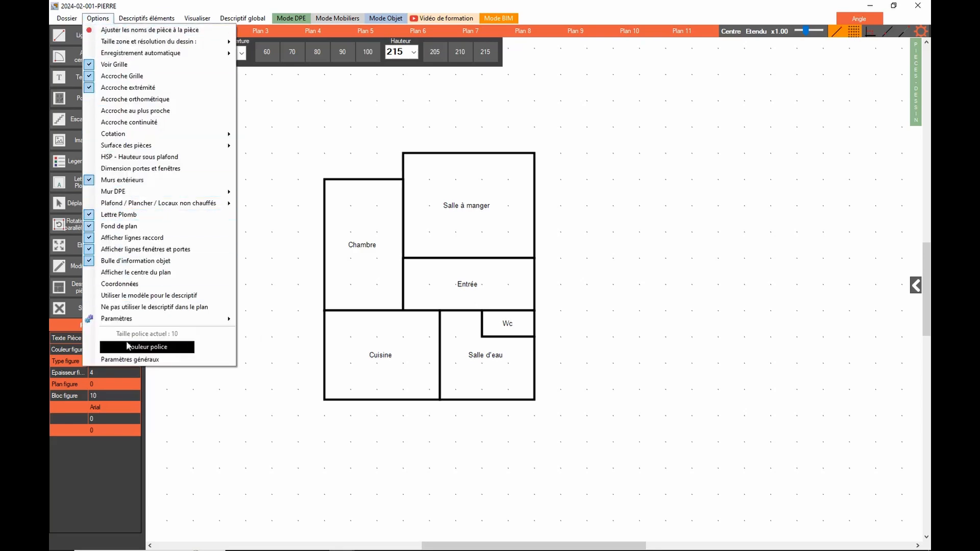
pyautogui.click(130, 360)
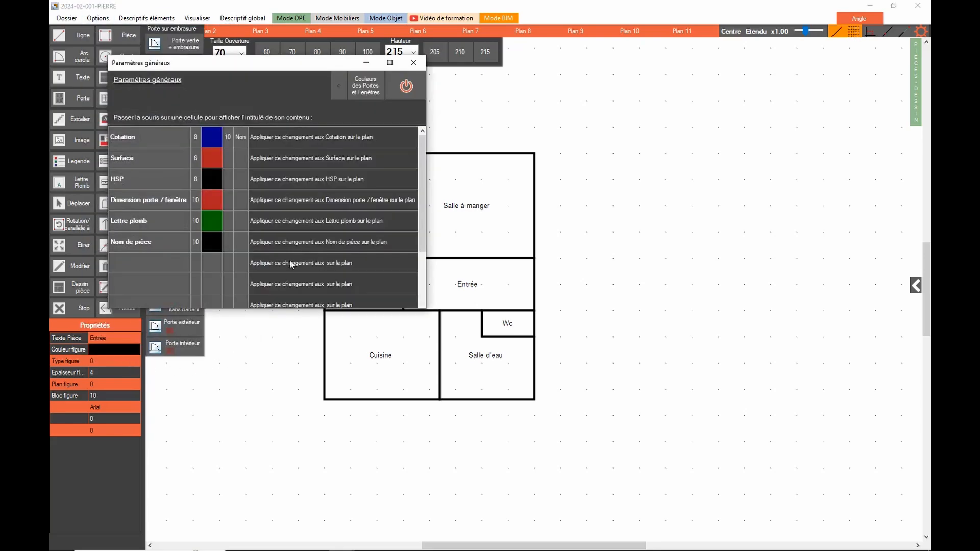
pyautogui.click(369, 93)
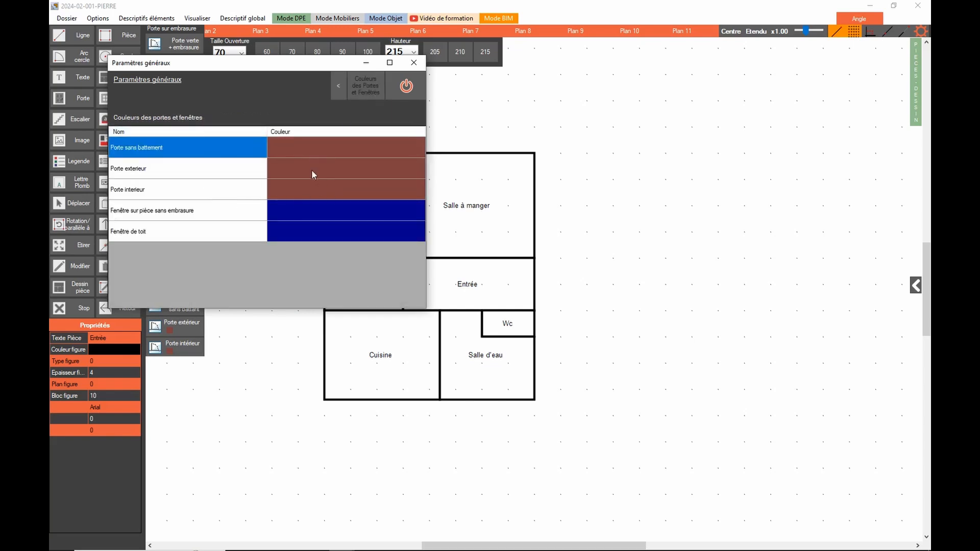
pyautogui.click(408, 93)
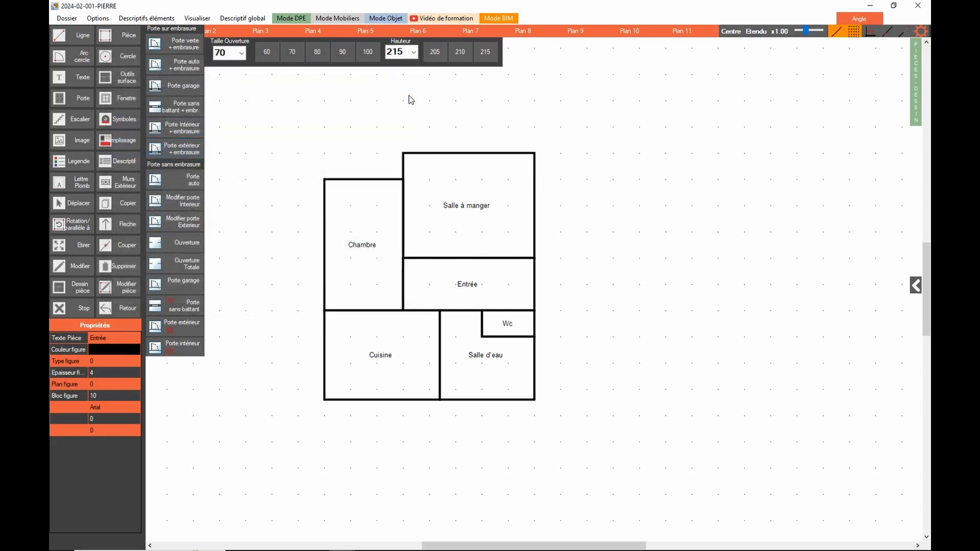
# Set up an exterior door without embrasure with an opening width of 90 and a height of 210
pyautogui.click(190, 335)
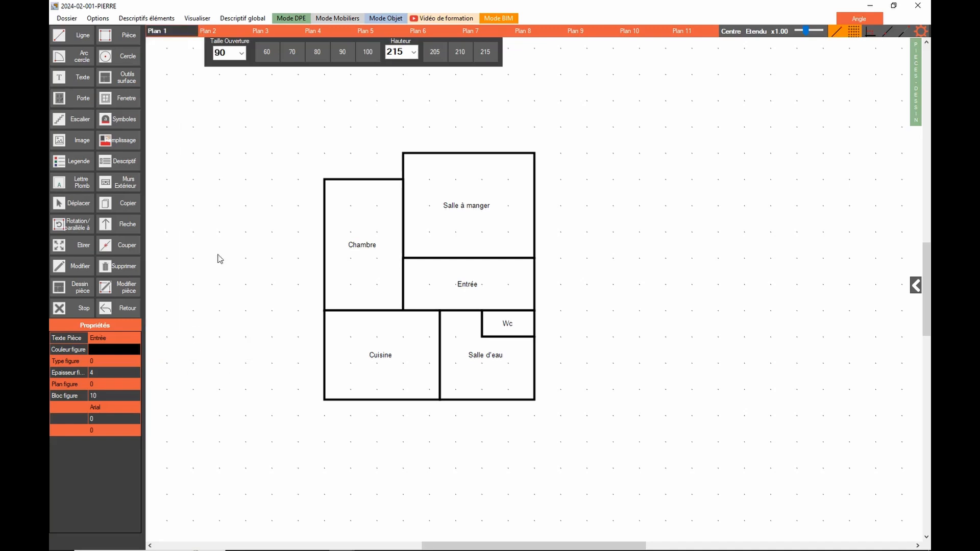
pyautogui.click(242, 53)
pyautogui.click(241, 54)
pyautogui.click(293, 53)
pyautogui.click(317, 52)
pyautogui.click(350, 54)
pyautogui.click(414, 53)
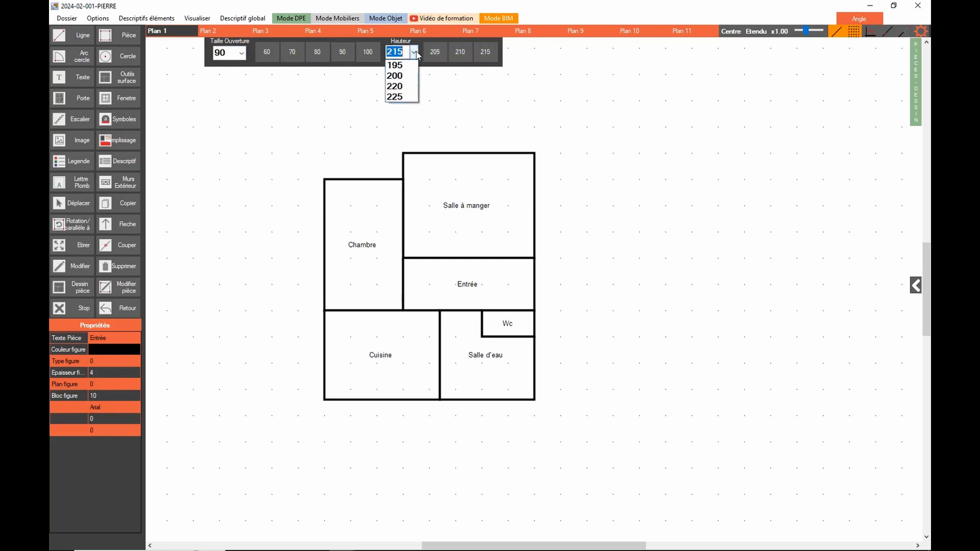
pyautogui.click(414, 52)
pyautogui.click(458, 53)
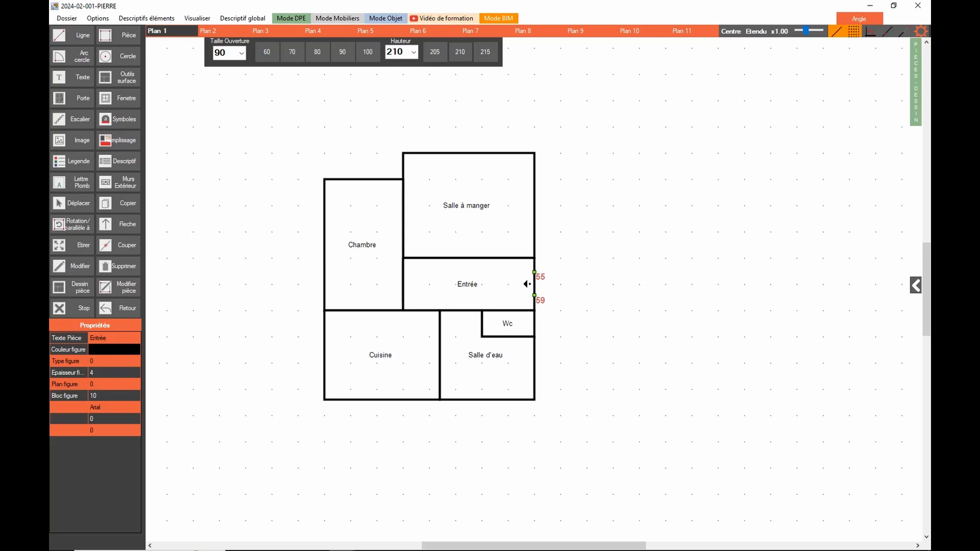
# Place the exterior door on the Entrée's outer wall, inside the room, with door type Porte en bois opaque pleine
pyautogui.click(526, 284)
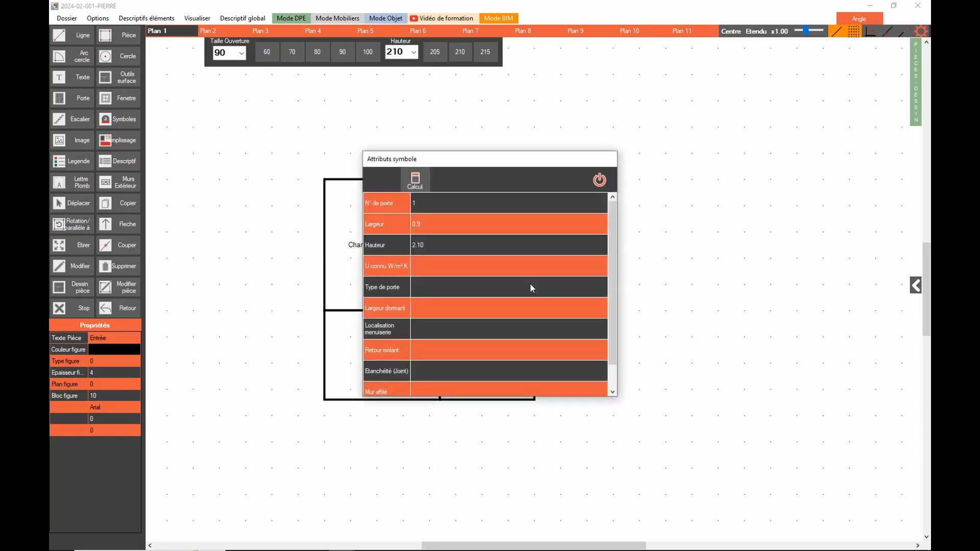
pyautogui.moveTo(495, 158); pyautogui.dragTo(684, 110)
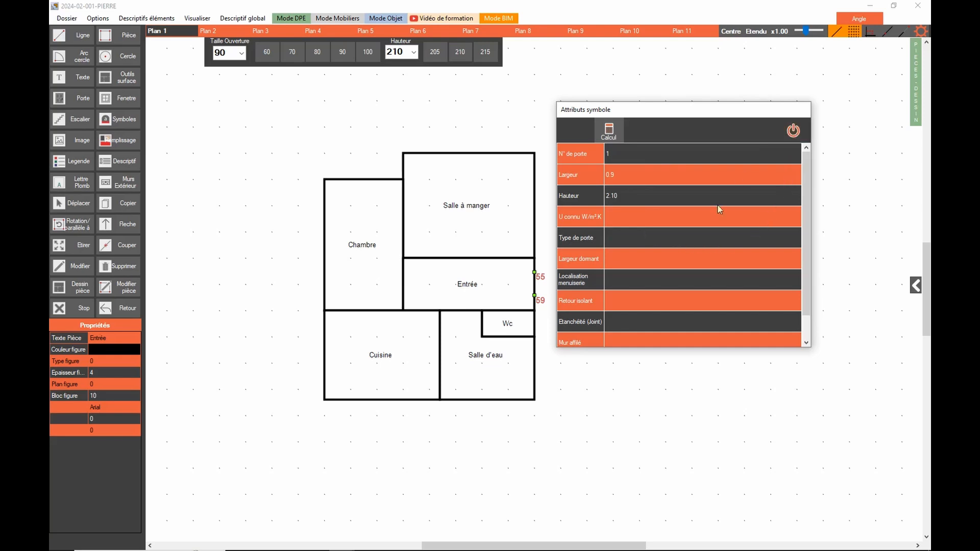
pyautogui.click(797, 235)
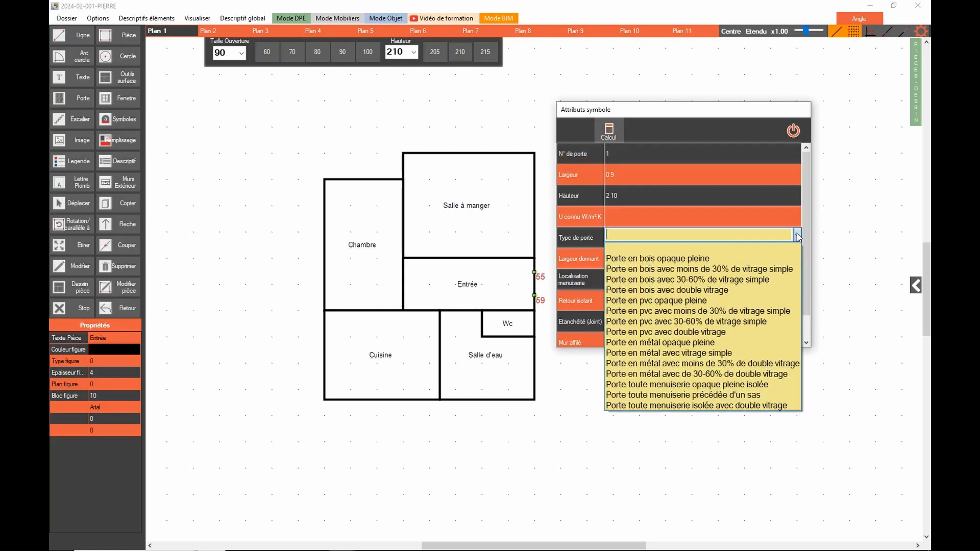
pyautogui.click(668, 256)
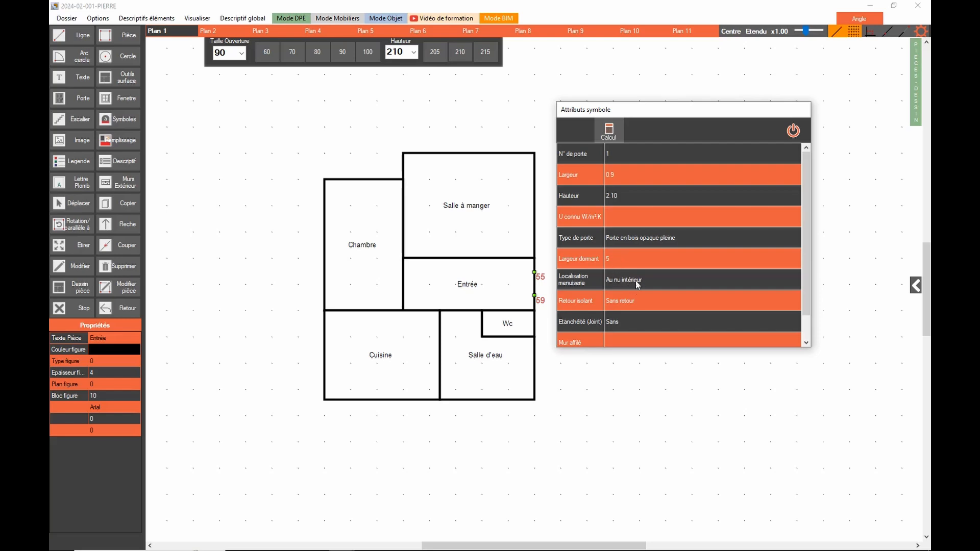
pyautogui.scroll(-1, 613, 302)
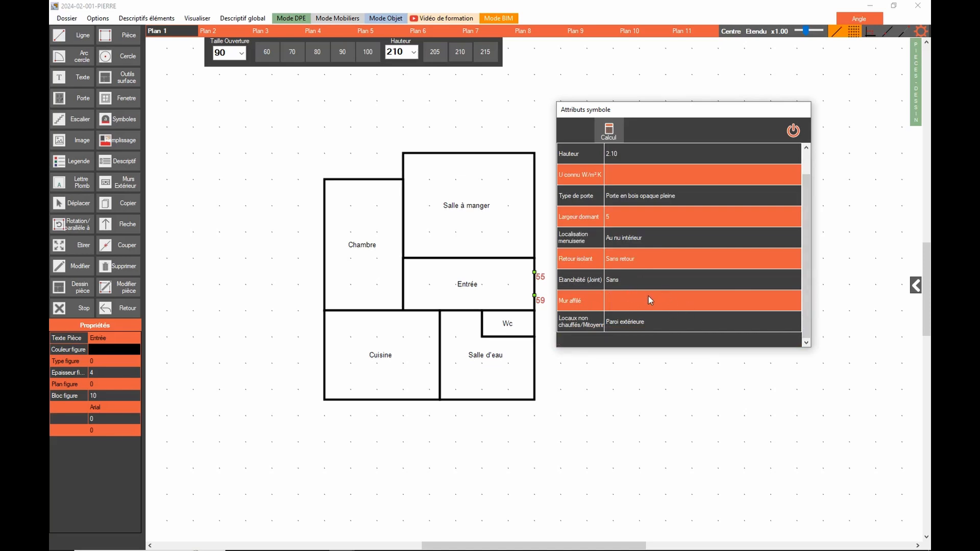
pyautogui.click(794, 130)
# Reverse the opening direction of the Entrée's exterior door and end the exterior door placement
pyautogui.moveTo(538, 258); pyautogui.dragTo(549, 180)
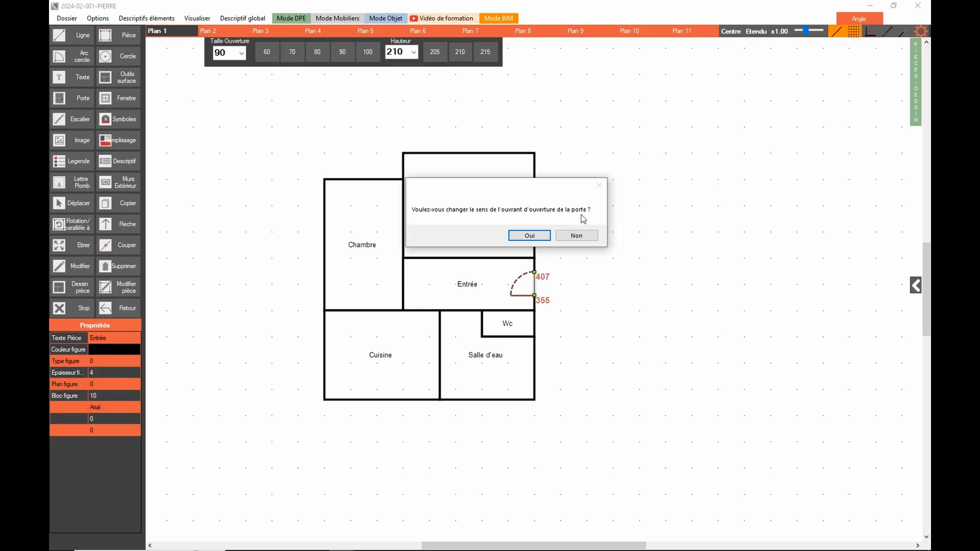
pyautogui.click(526, 235)
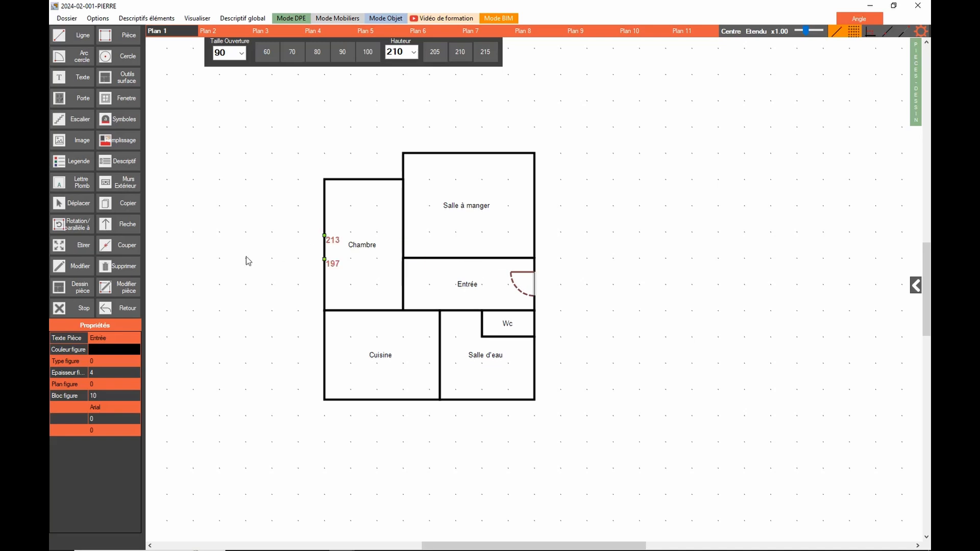
pyautogui.click(74, 311)
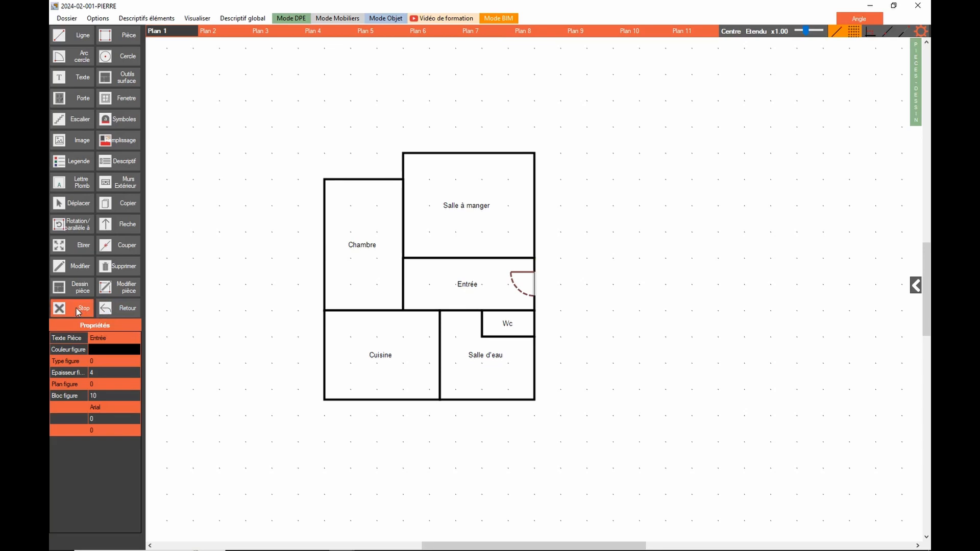
# Place an interior door with an opening of 70 between the Entrée and the Wc, opening into the Wc, keeping its proposed swing
pyautogui.click(74, 104)
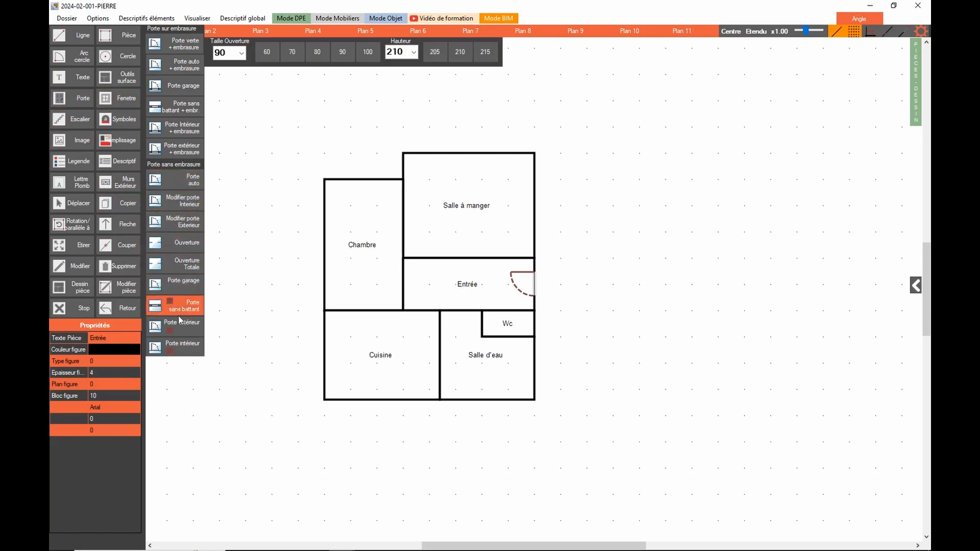
pyautogui.click(193, 350)
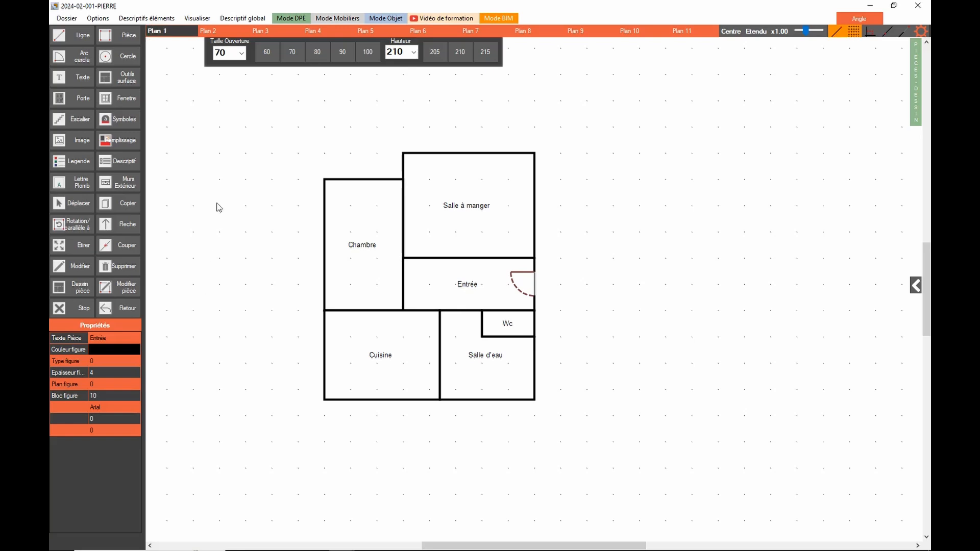
pyautogui.doubleClick(220, 55)
pyautogui.click(229, 51)
pyautogui.click(520, 316)
pyautogui.moveTo(521, 273); pyautogui.dragTo(521, 226)
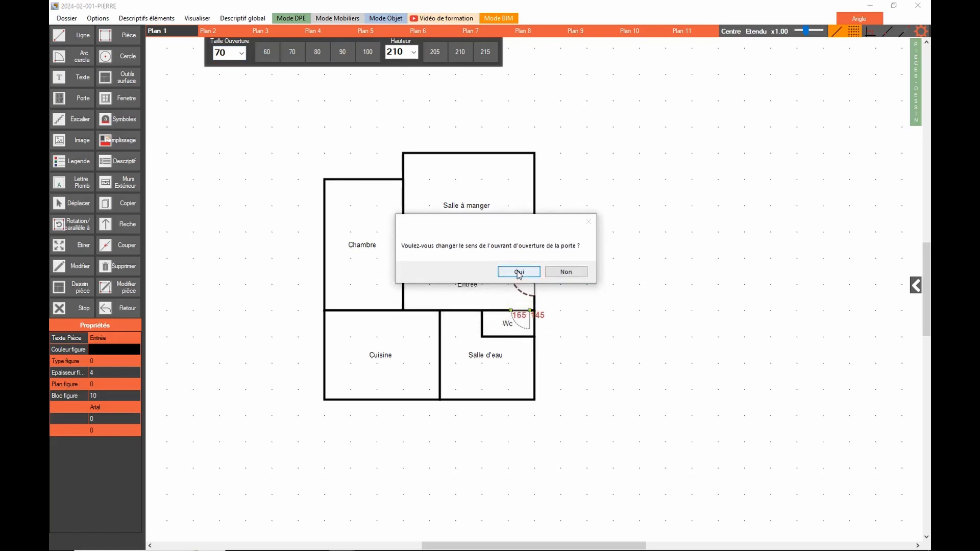
pyautogui.click(565, 271)
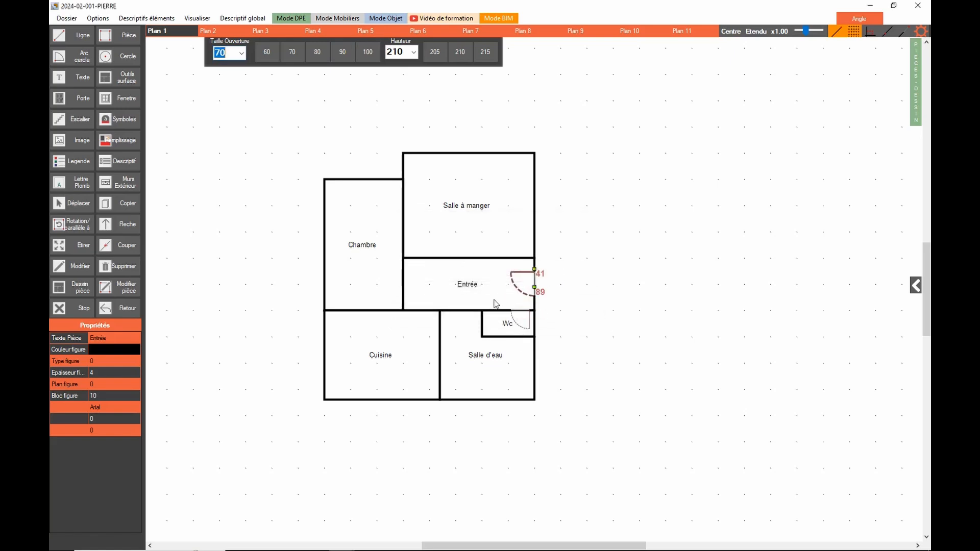
# Place interior doors with an opening of 70 from the Entrée into the Salle d'eau and the Cuisine
pyautogui.click(468, 310)
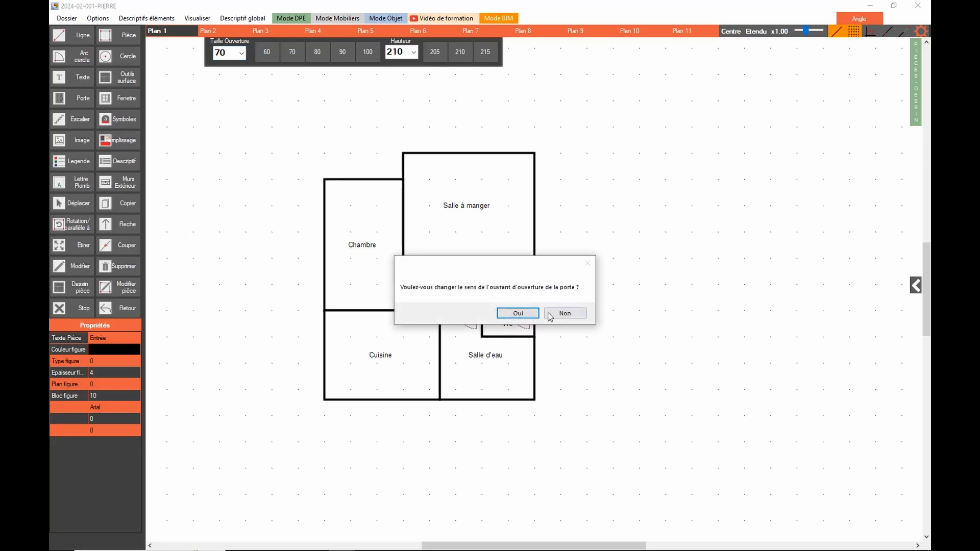
pyautogui.click(519, 313)
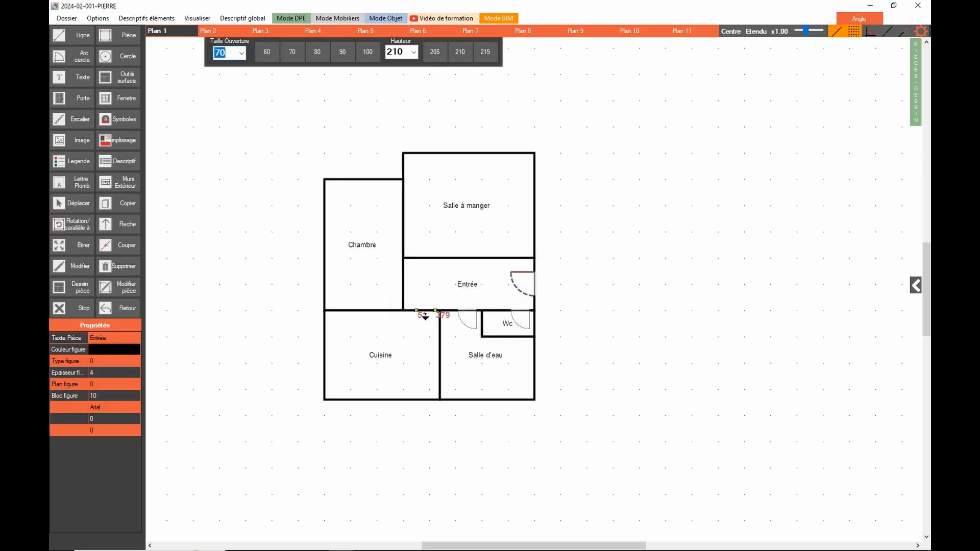
pyautogui.click(425, 310)
pyautogui.click(554, 313)
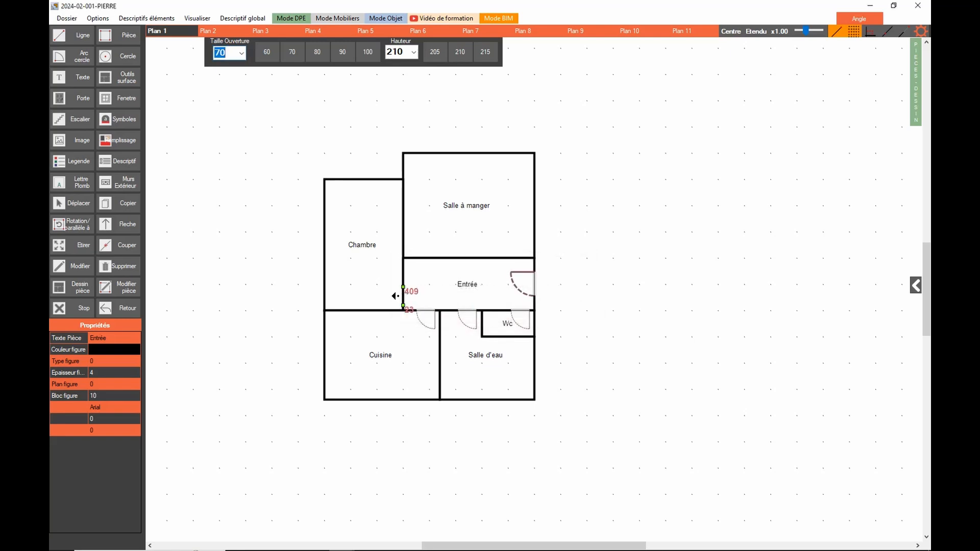
# Place interior doors with an opening of 70 from the Entrée into the Chambre and the Salle à manger, and end door placement
pyautogui.click(402, 297)
pyautogui.click(564, 313)
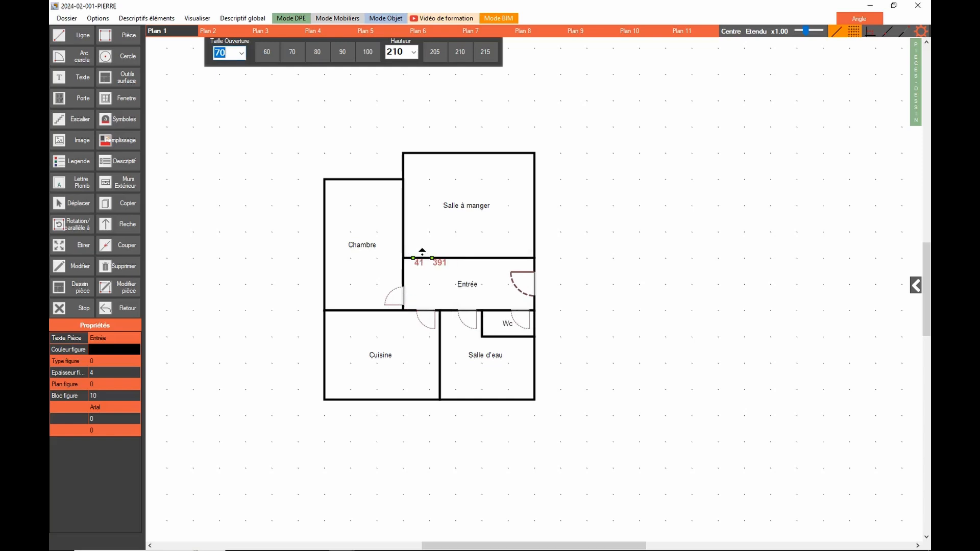
pyautogui.click(421, 257)
pyautogui.click(564, 313)
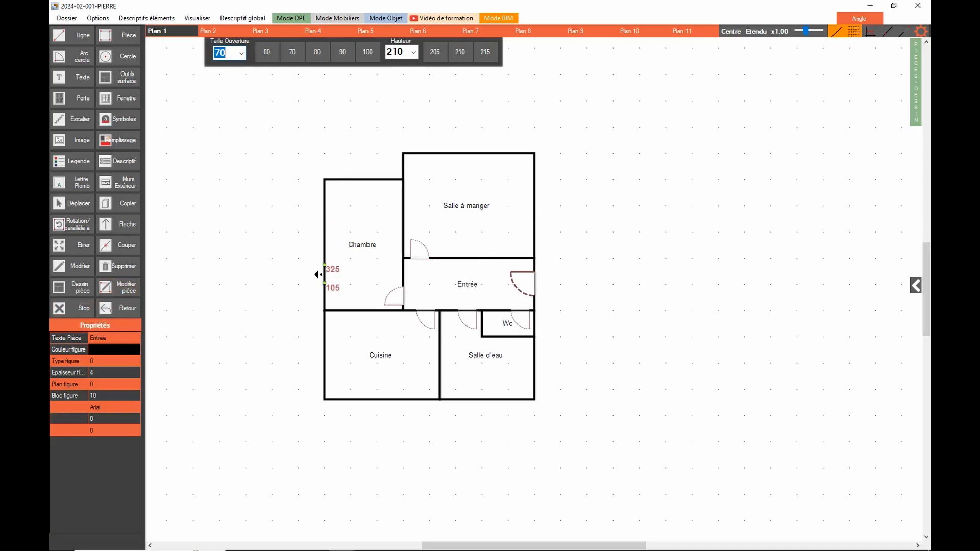
pyautogui.click(84, 312)
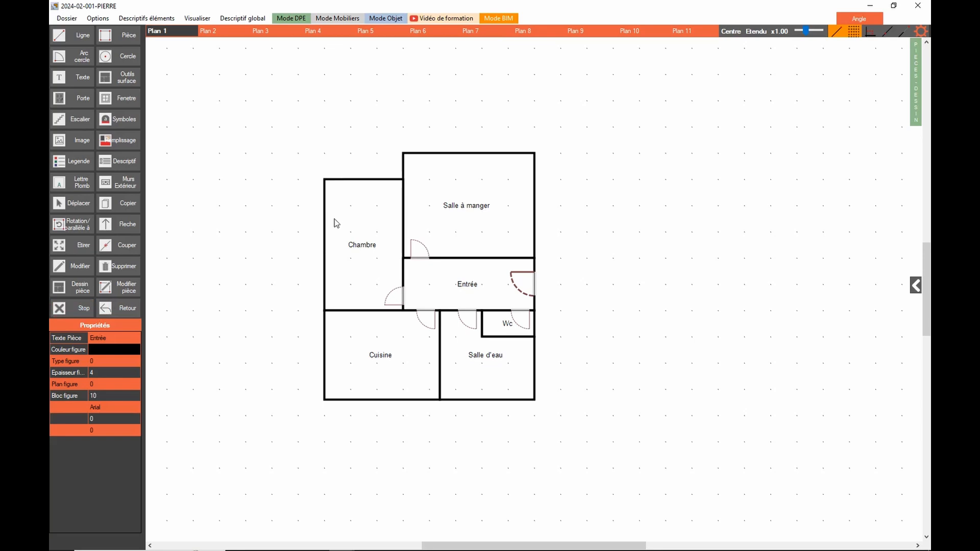
# Place windows of the room-window type with an opening of 115 on the Chambre's upper wall and the Cuisine's lower wall
pyautogui.click(125, 97)
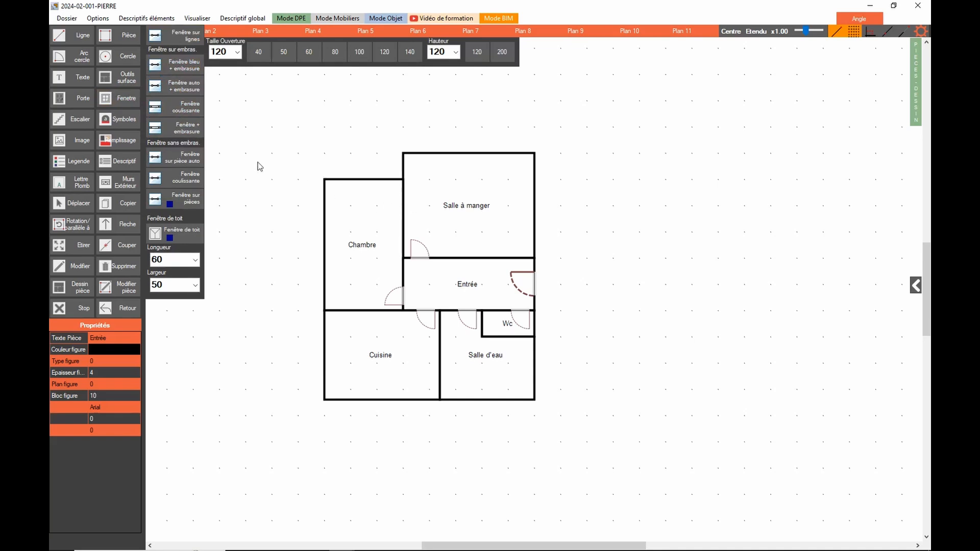
pyautogui.click(176, 88)
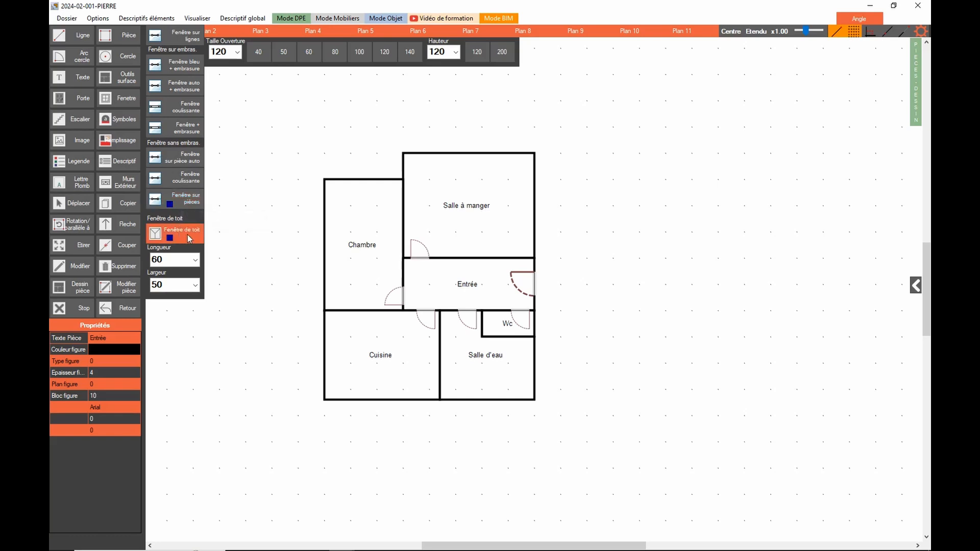
pyautogui.click(195, 260)
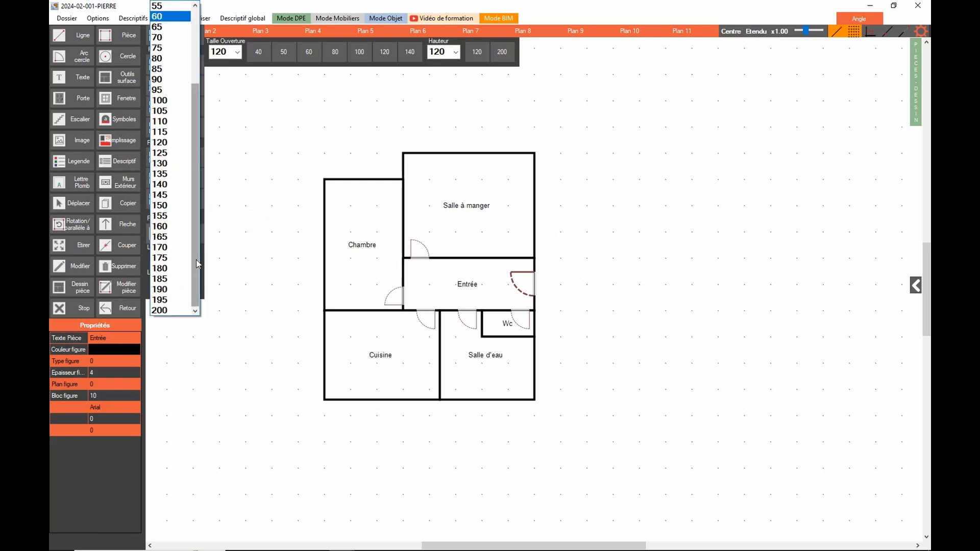
pyautogui.click(170, 18)
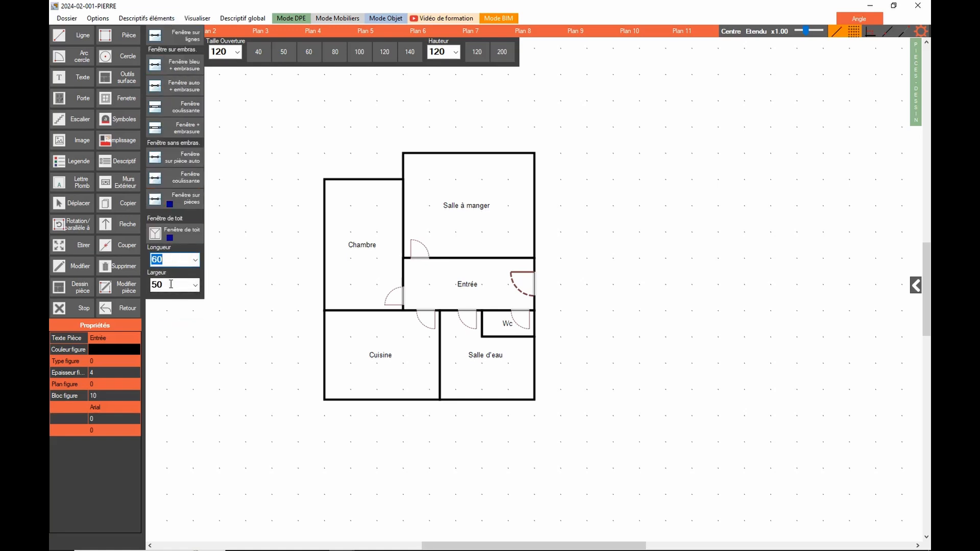
pyautogui.click(186, 205)
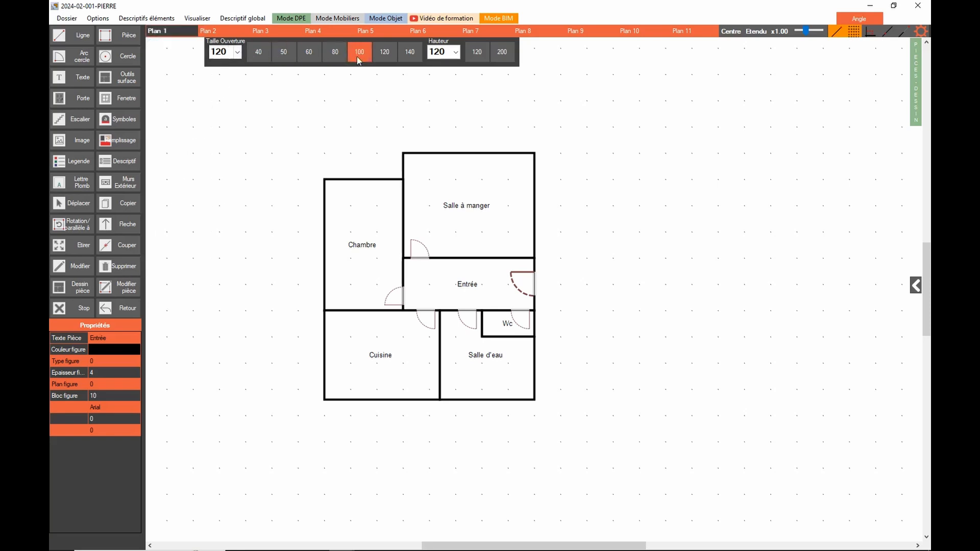
pyautogui.click(238, 52)
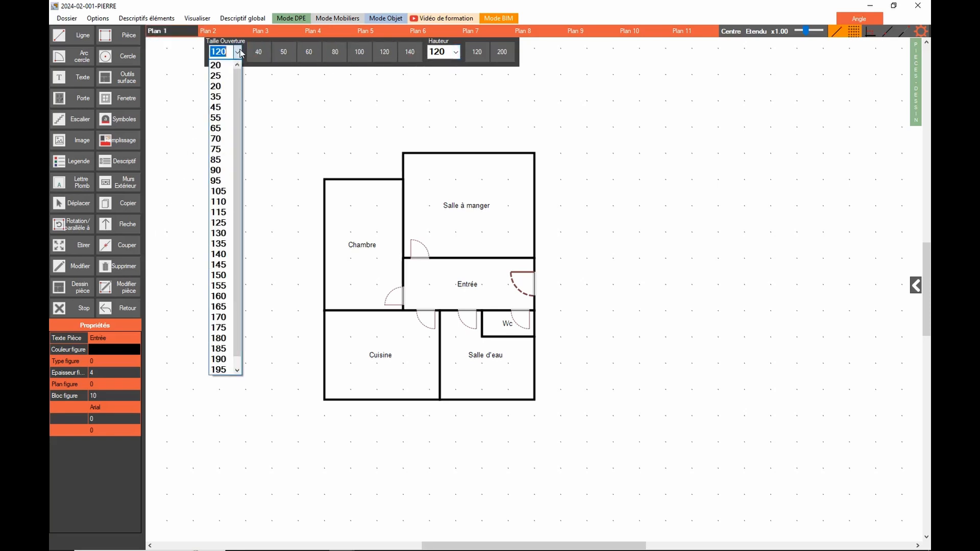
pyautogui.click(220, 211)
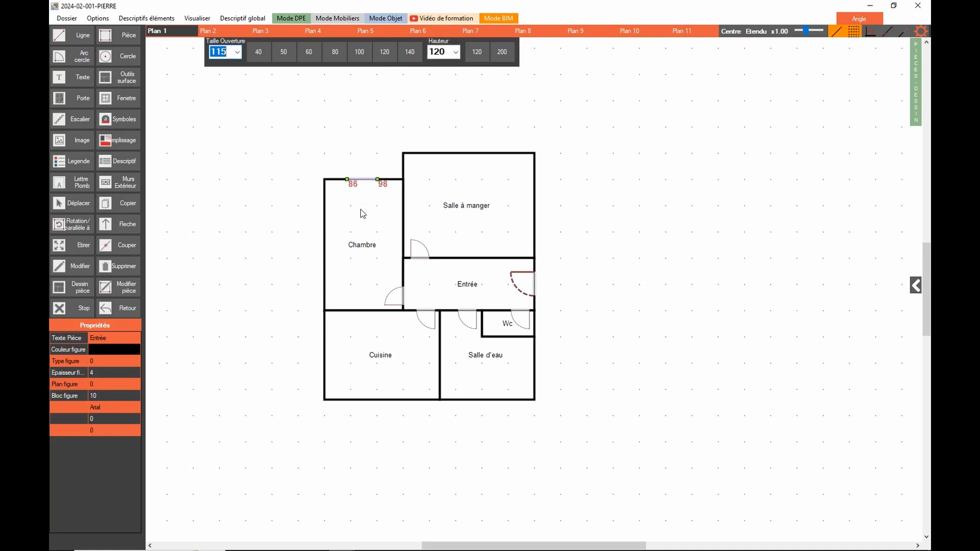
pyautogui.click(360, 245)
pyautogui.click(382, 403)
# Place a window with an opening of 200 and a height of 200 centrally on the Salle à manger's upper wall
pyautogui.click(237, 51)
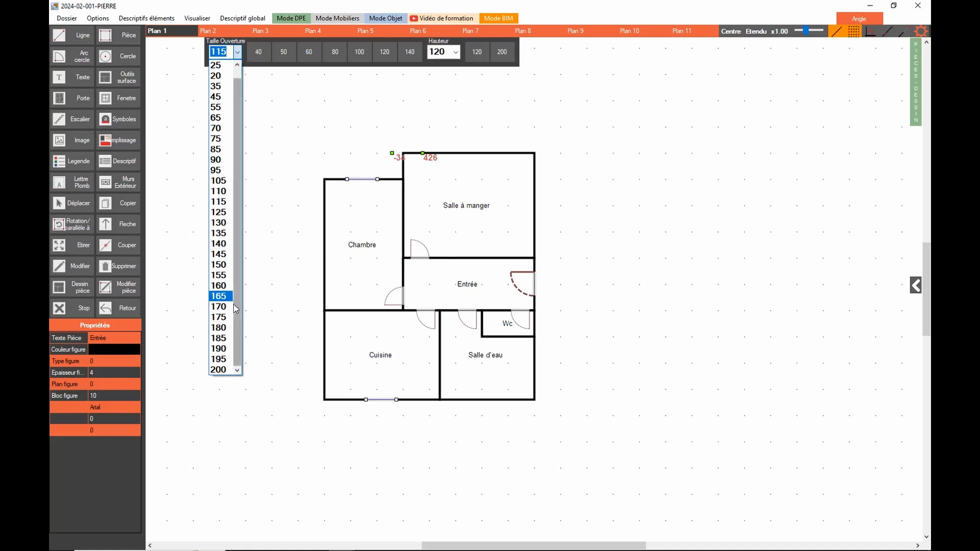
pyautogui.click(220, 369)
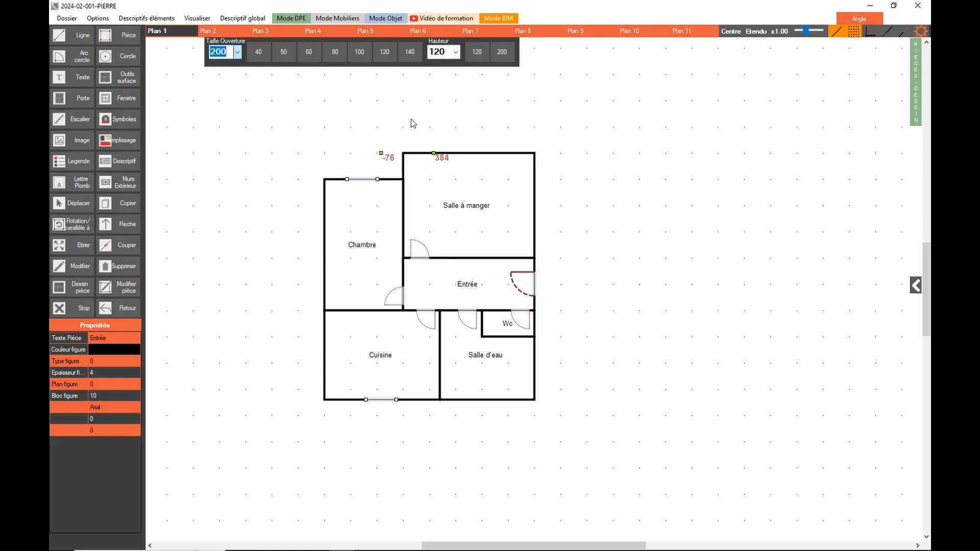
pyautogui.click(504, 53)
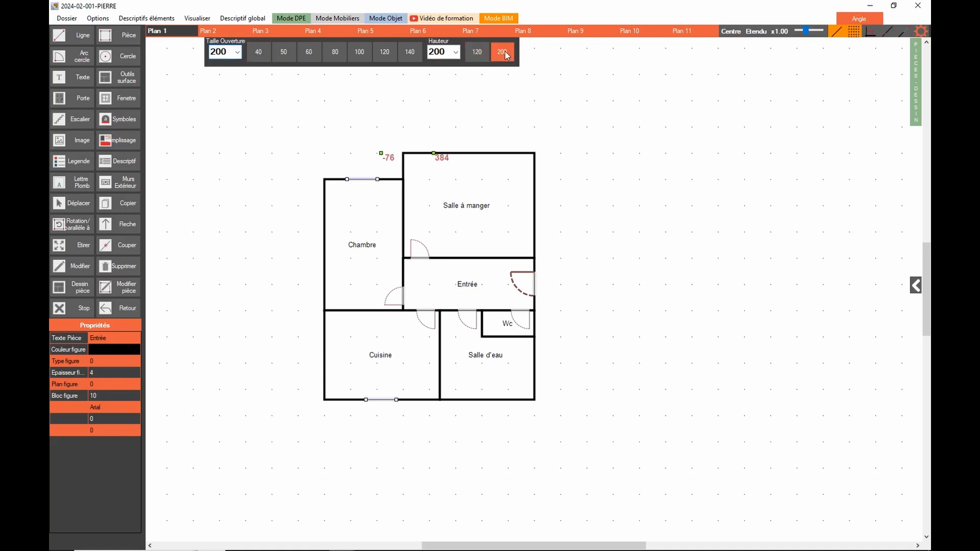
pyautogui.click(468, 159)
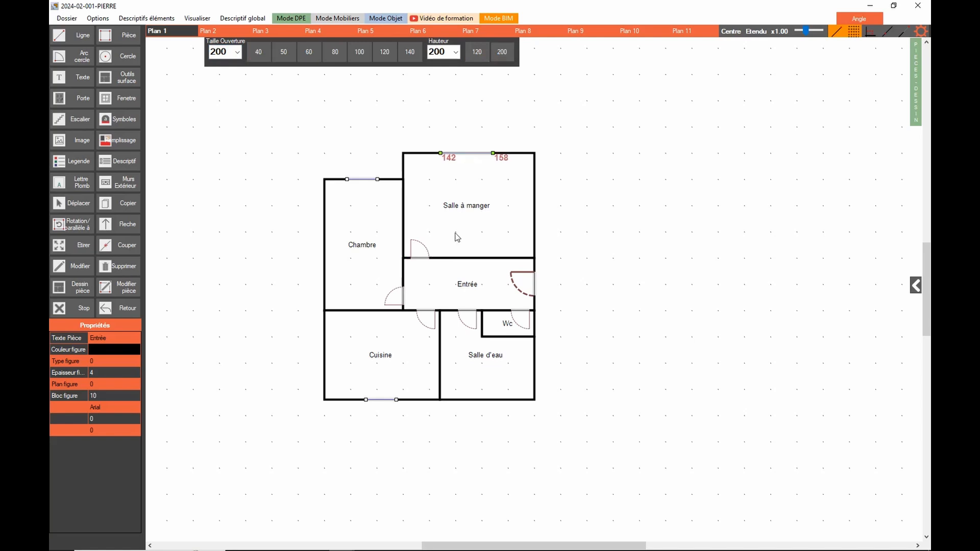
# Place a window with an opening of 50 and a height of 55 on the Salle d'eau's lower wall, and end window placement
pyautogui.click(283, 53)
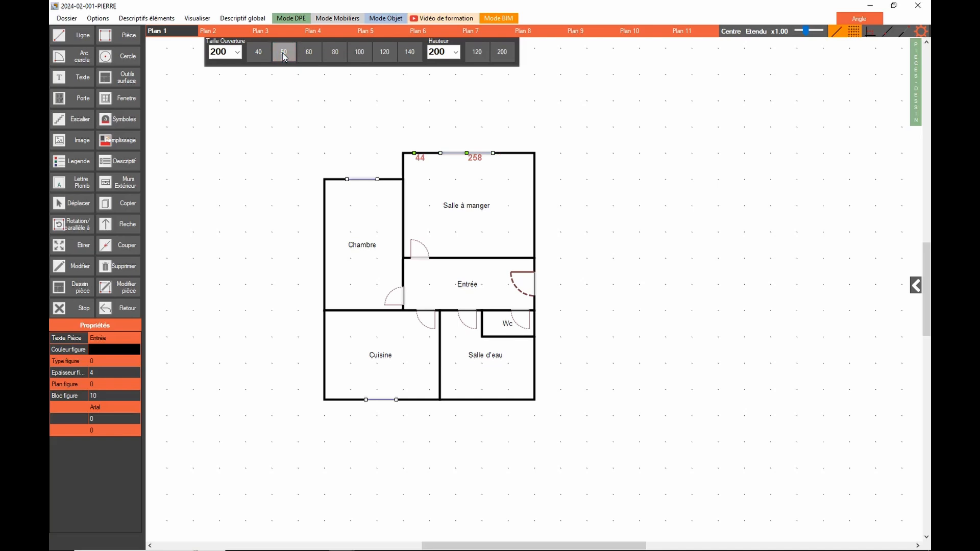
pyautogui.click(455, 52)
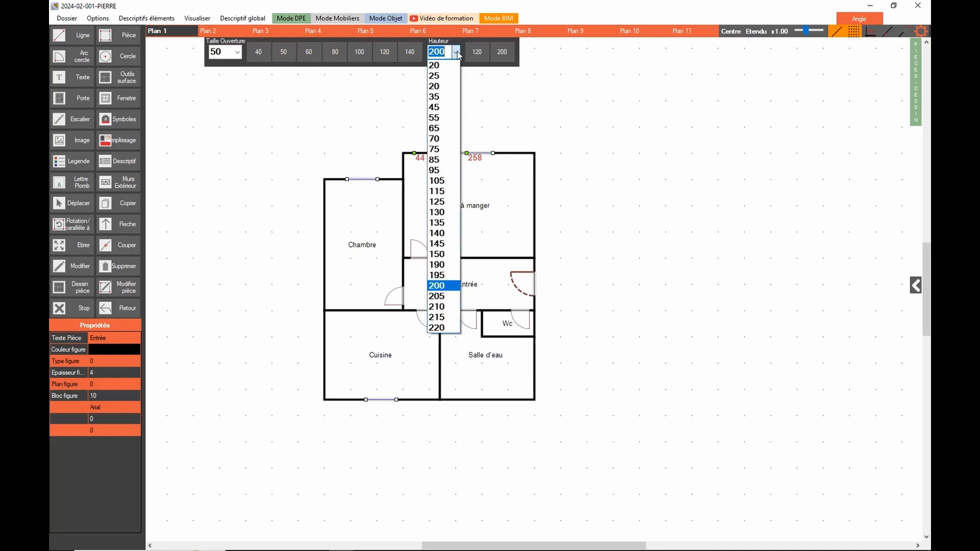
pyautogui.click(439, 115)
pyautogui.click(474, 332)
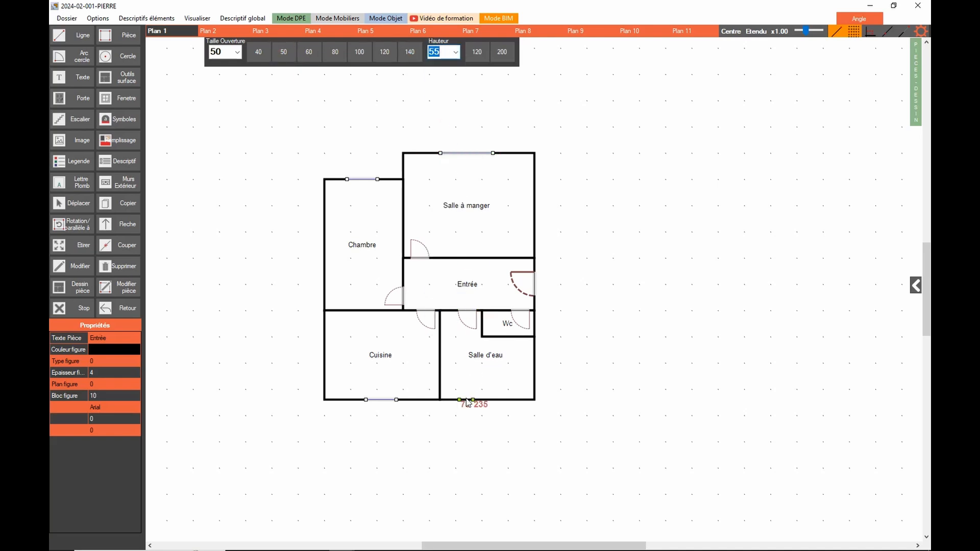
pyautogui.click(466, 401)
pyautogui.click(82, 308)
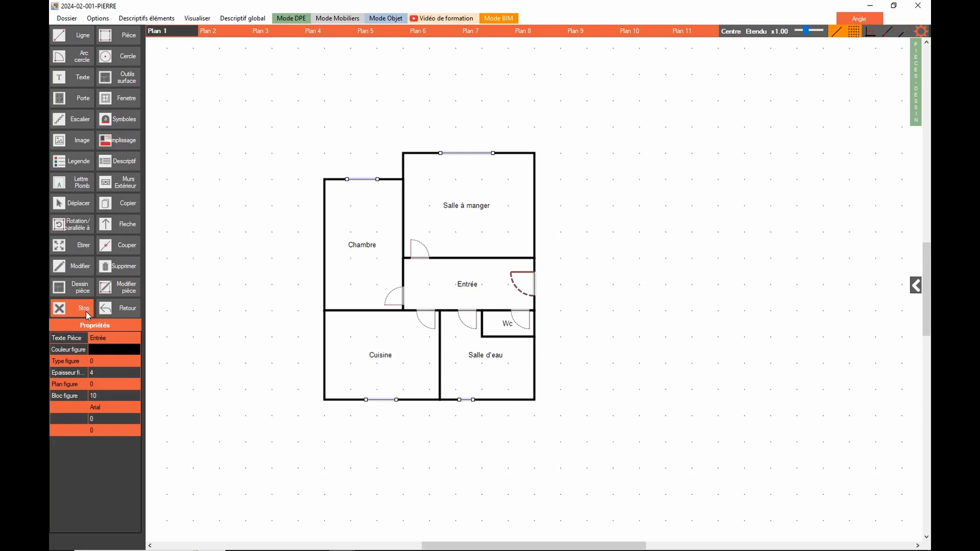
# Add automatic lead-survey letters to the walls of all six rooms, starting with A on each room's entrance-door wall, and end lettering
pyautogui.click(89, 185)
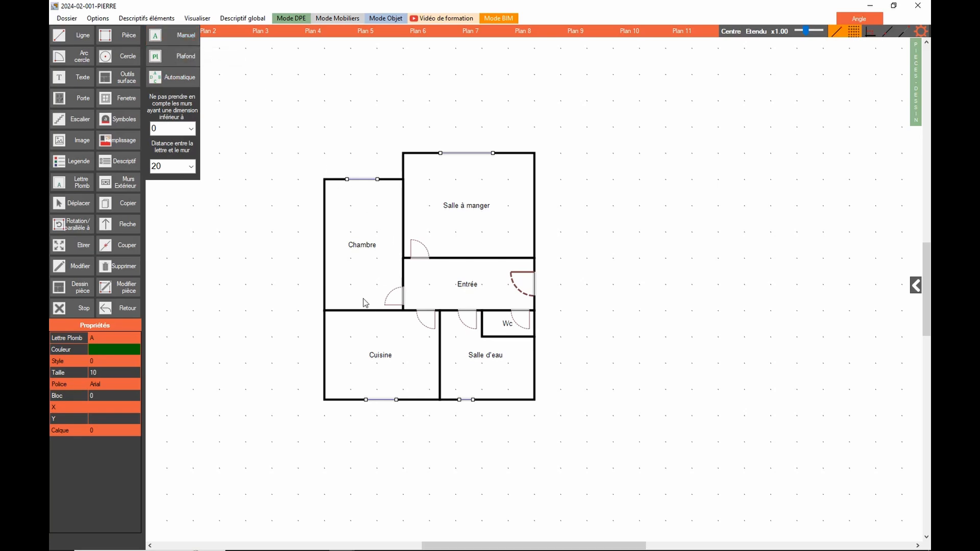
pyautogui.click(174, 78)
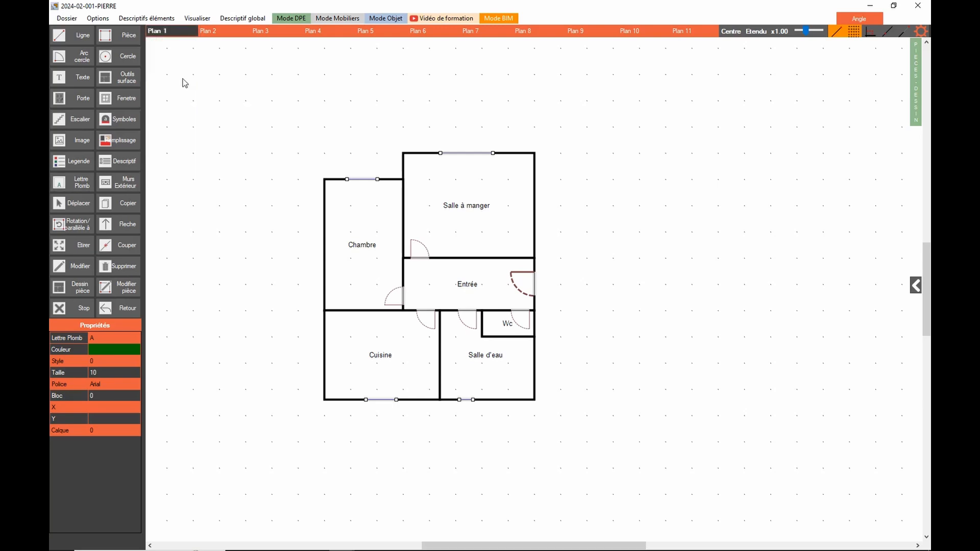
pyautogui.click(390, 247)
pyautogui.click(520, 284)
pyautogui.click(512, 320)
pyautogui.click(461, 322)
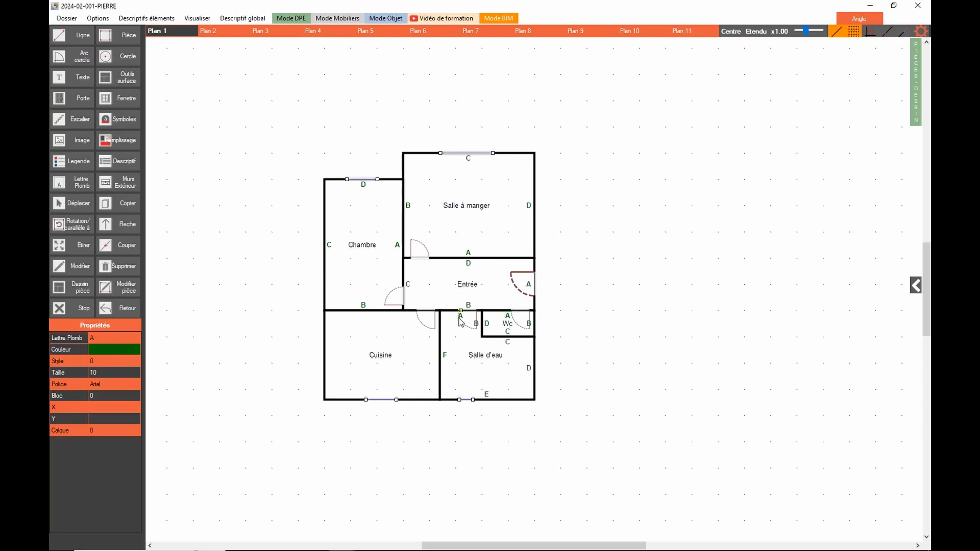
pyautogui.click(386, 324)
pyautogui.click(79, 309)
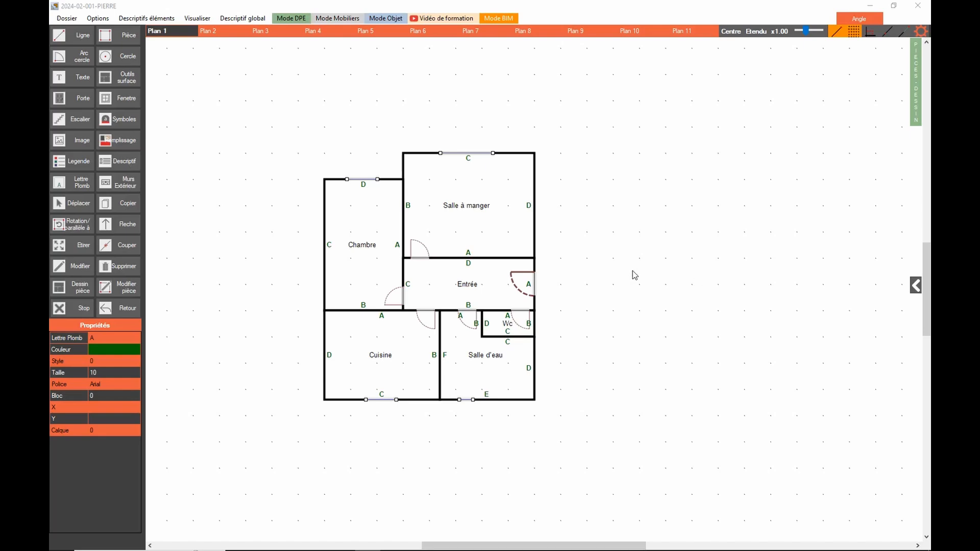
# Start the exterior wall line with a thickness of 10 and a grey contour
pyautogui.click(125, 187)
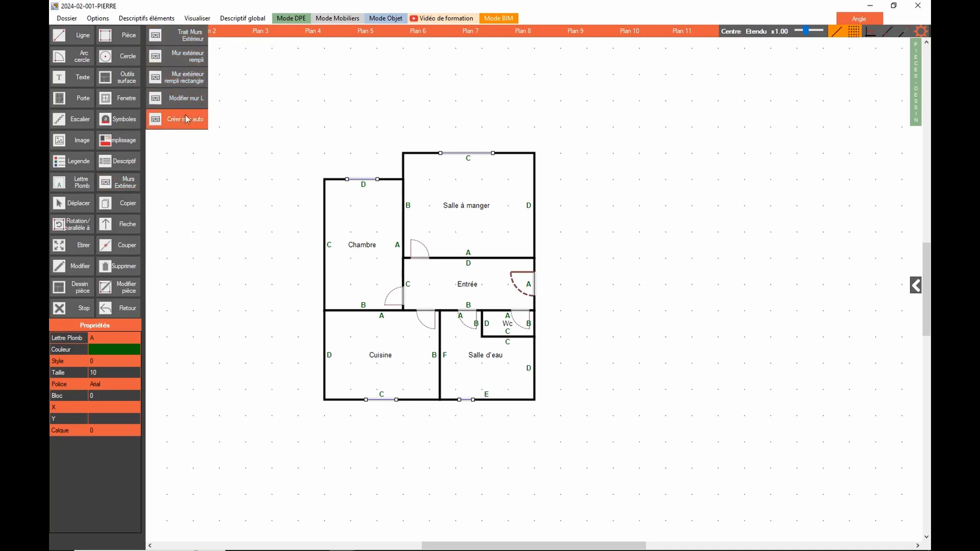
pyautogui.click(185, 40)
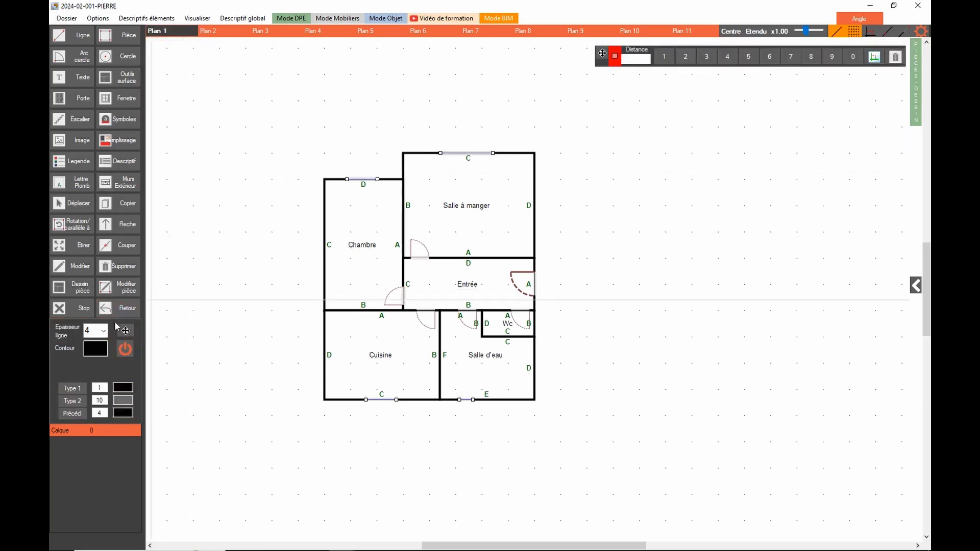
pyautogui.click(105, 332)
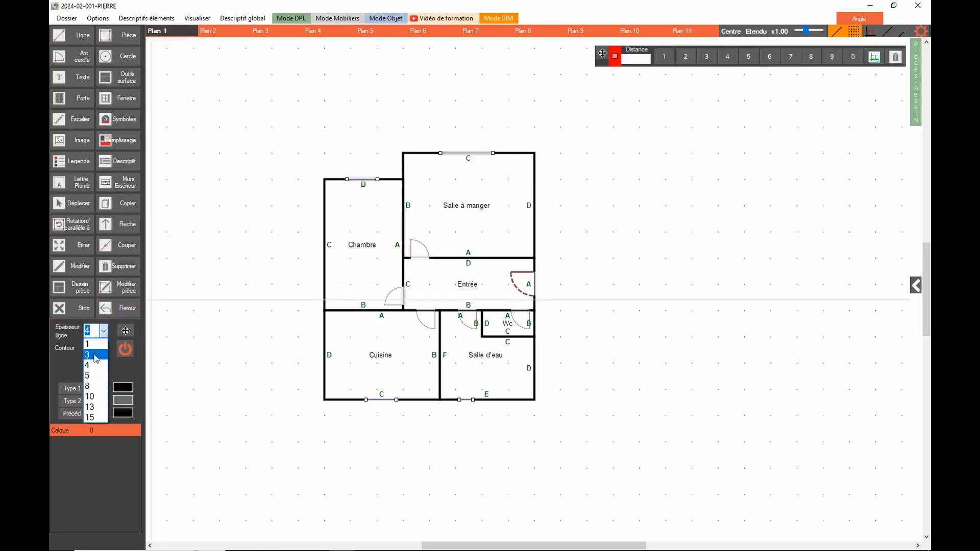
pyautogui.click(95, 398)
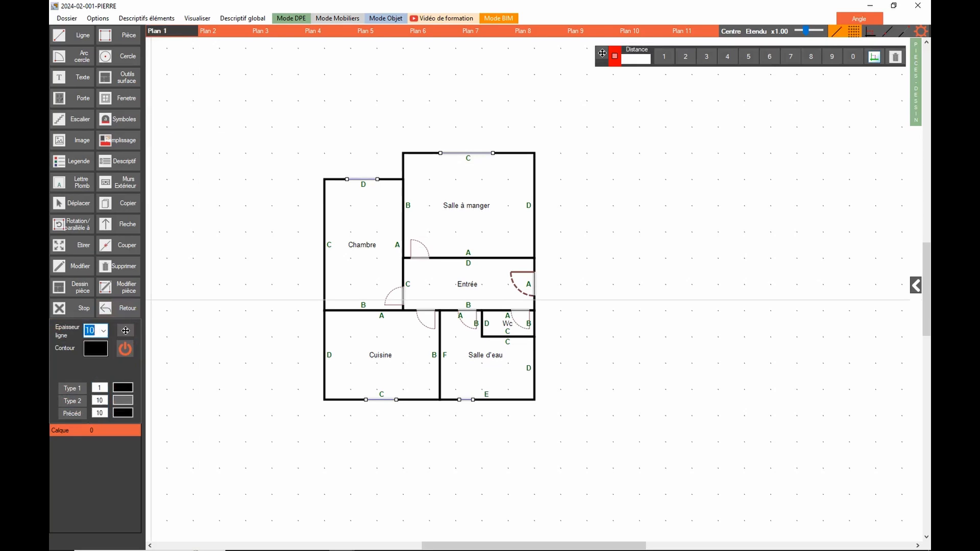
pyautogui.click(96, 351)
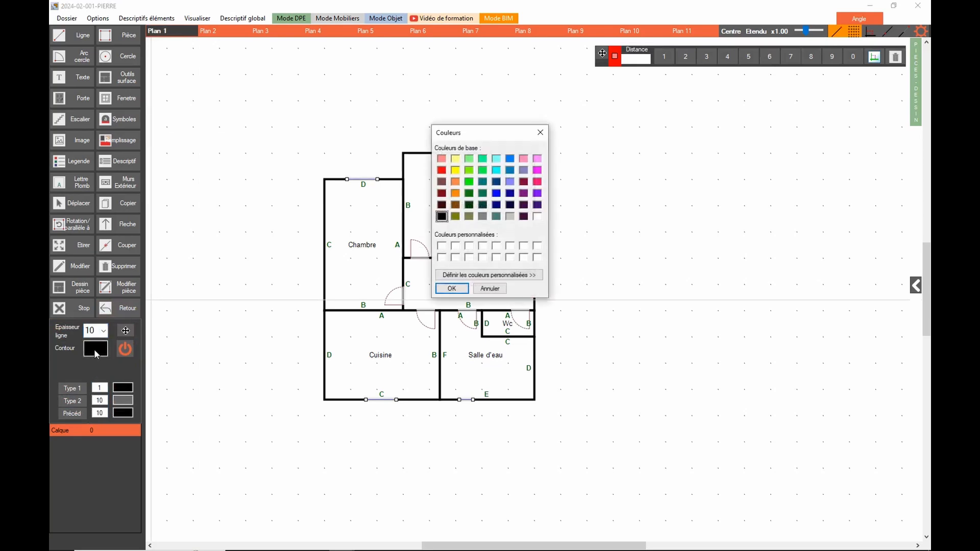
pyautogui.click(483, 217)
pyautogui.click(451, 288)
# Trace the exterior wall around the dwelling's outer corners, starting at the Chambre's upper-left corner, then close the outline and end the command
pyautogui.click(328, 182)
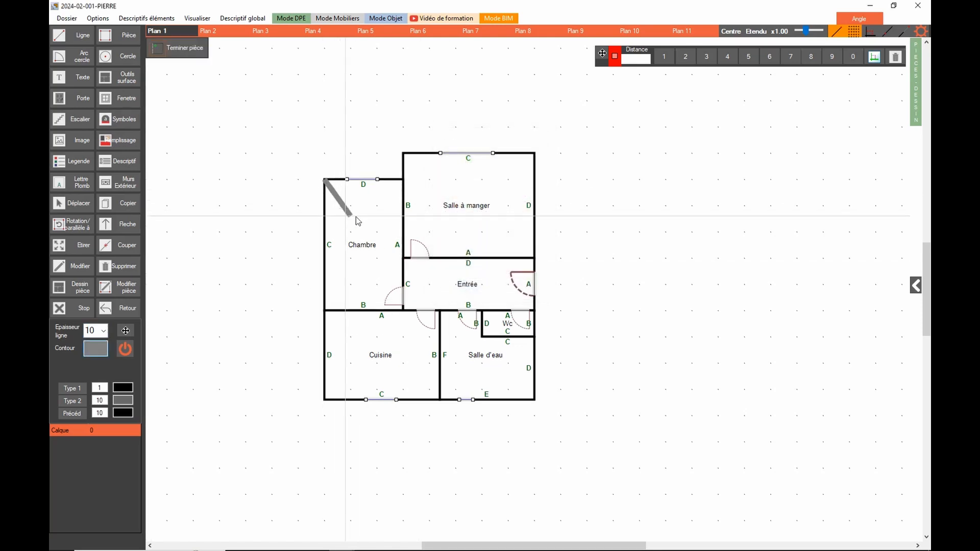
pyautogui.click(406, 183)
pyautogui.click(408, 158)
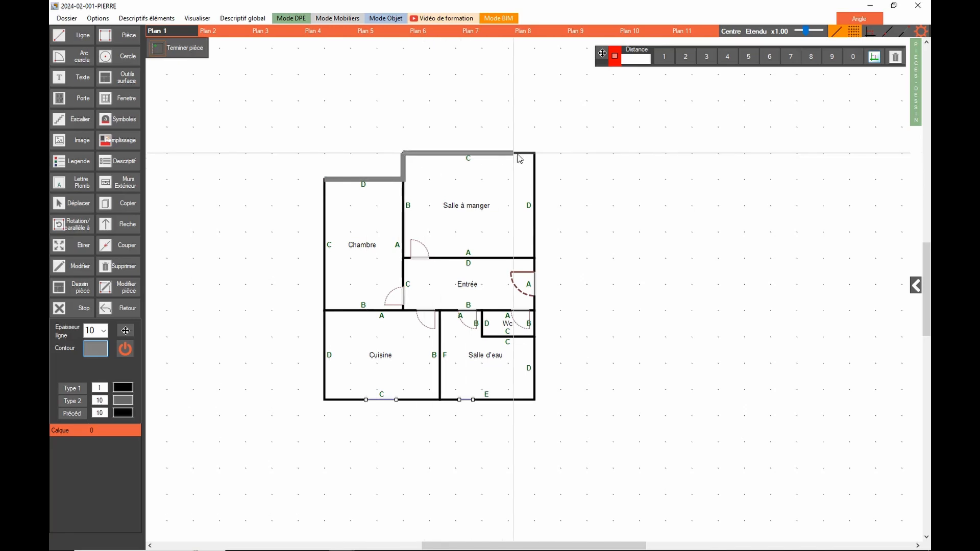
pyautogui.click(534, 156)
pyautogui.click(533, 401)
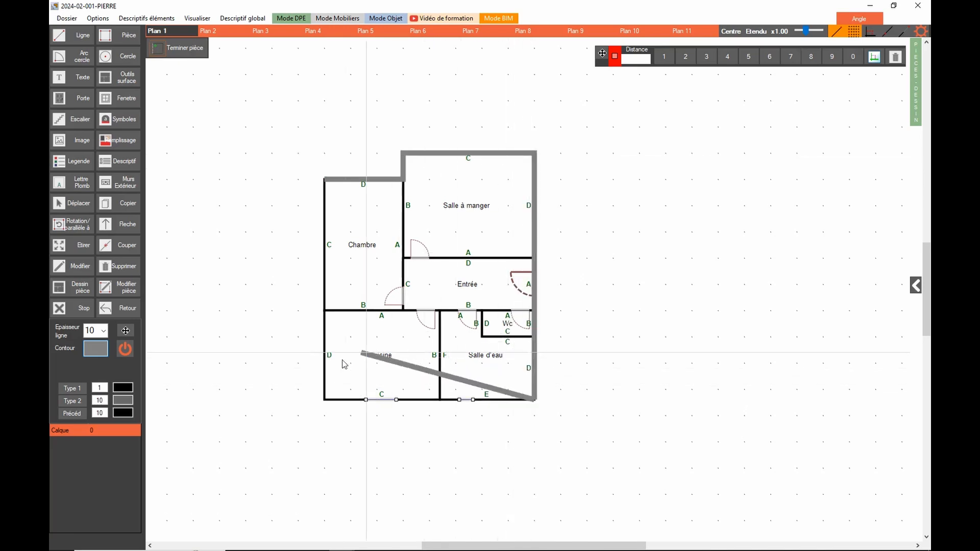
pyautogui.click(324, 400)
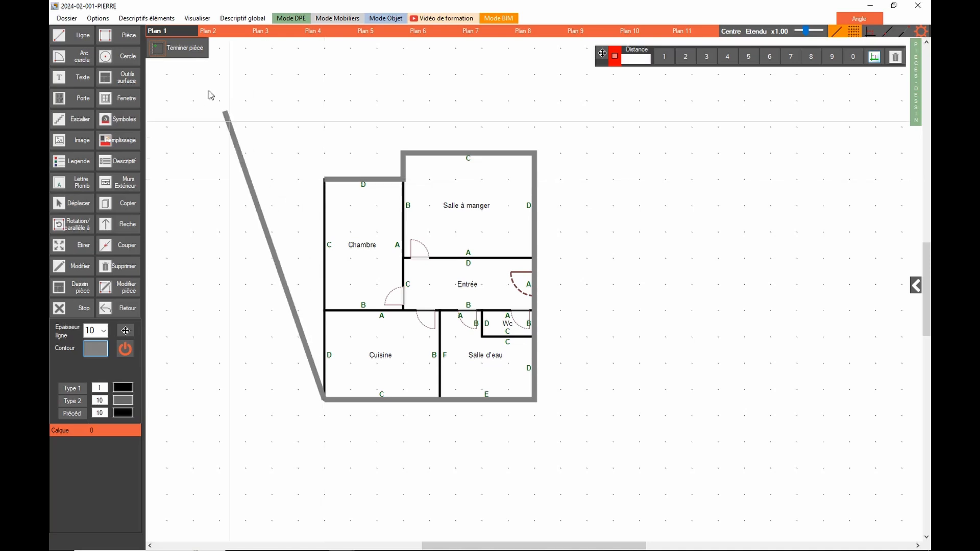
pyautogui.click(193, 55)
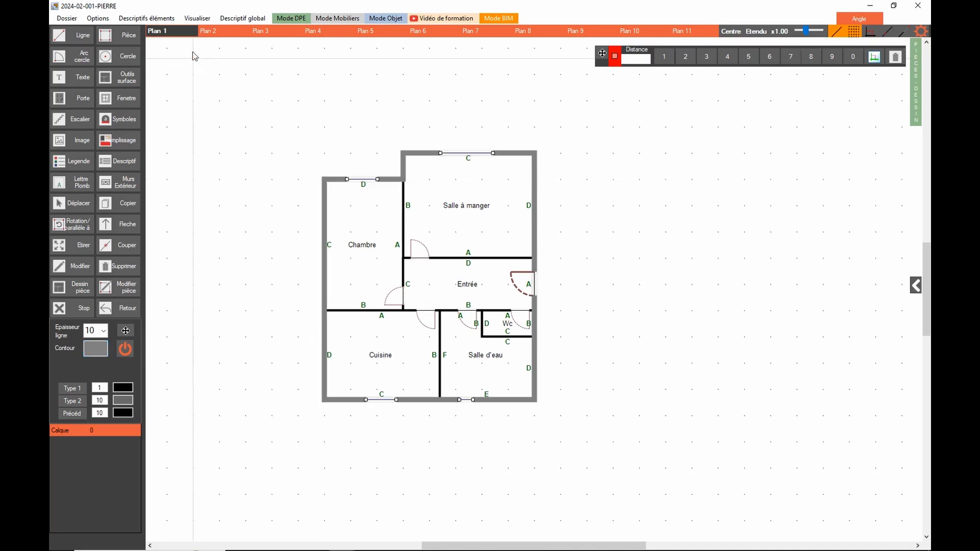
pyautogui.click(81, 310)
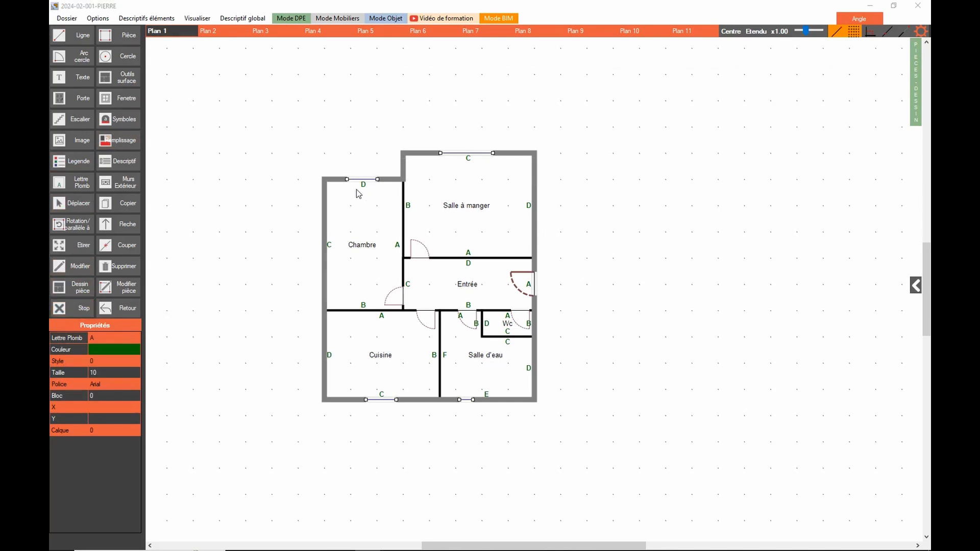
# Start a rectangular room with a line thickness of 10 and a grey contour
pyautogui.click(127, 40)
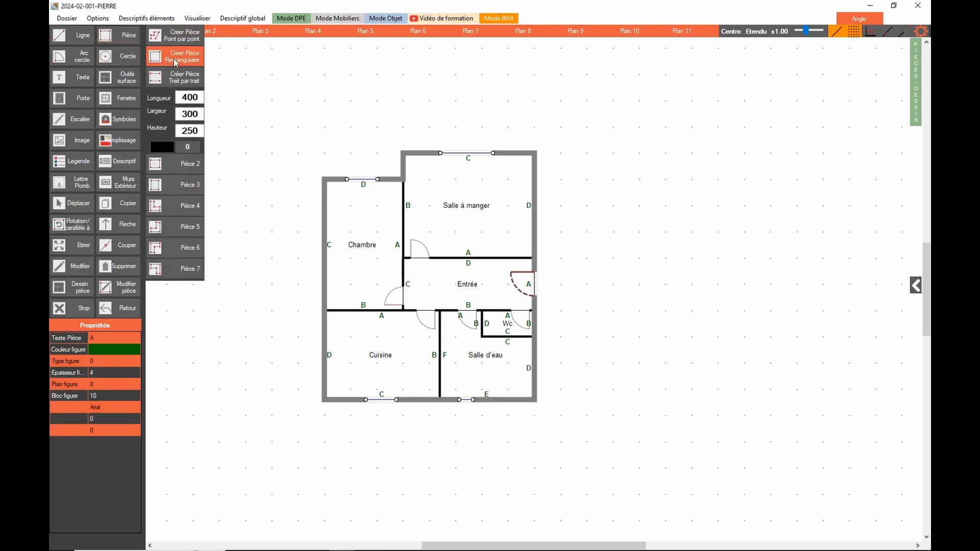
pyautogui.click(176, 60)
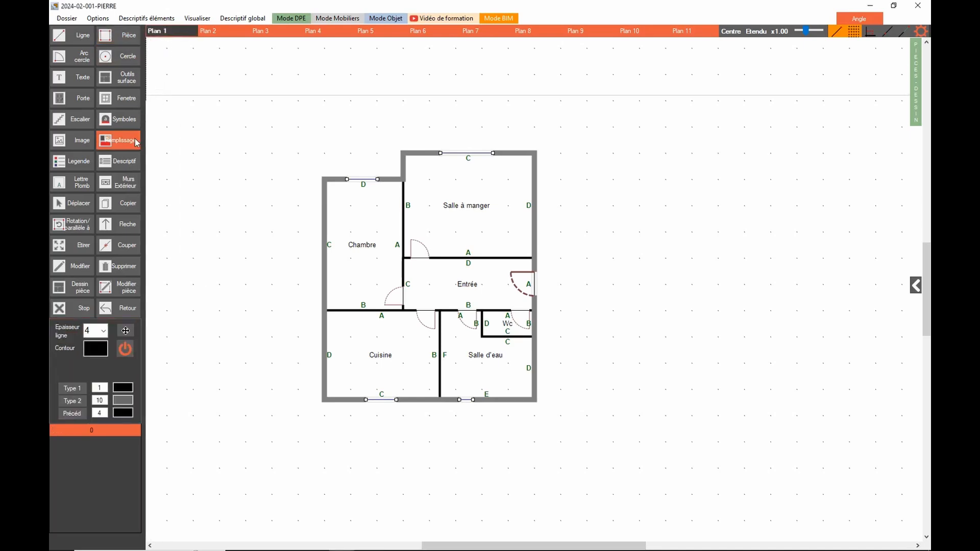
pyautogui.click(102, 330)
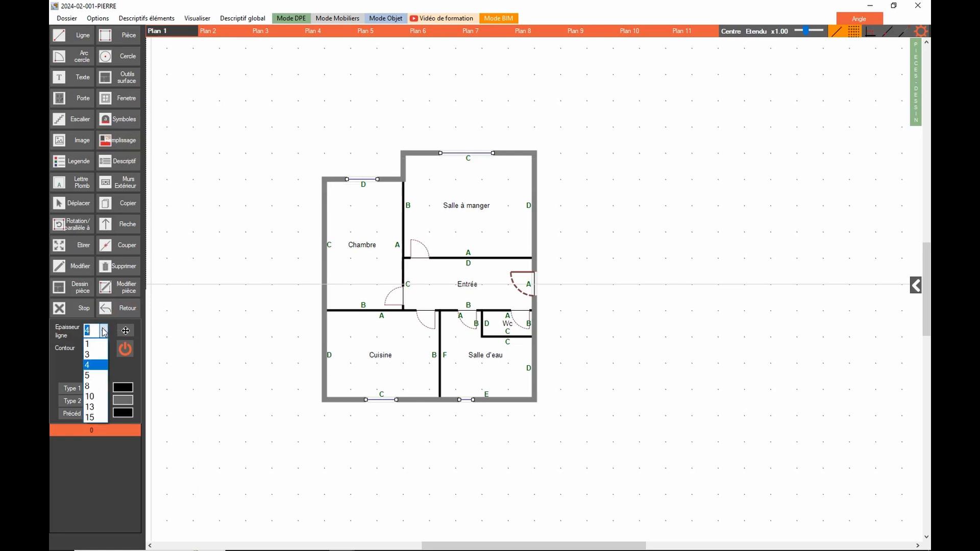
pyautogui.click(91, 397)
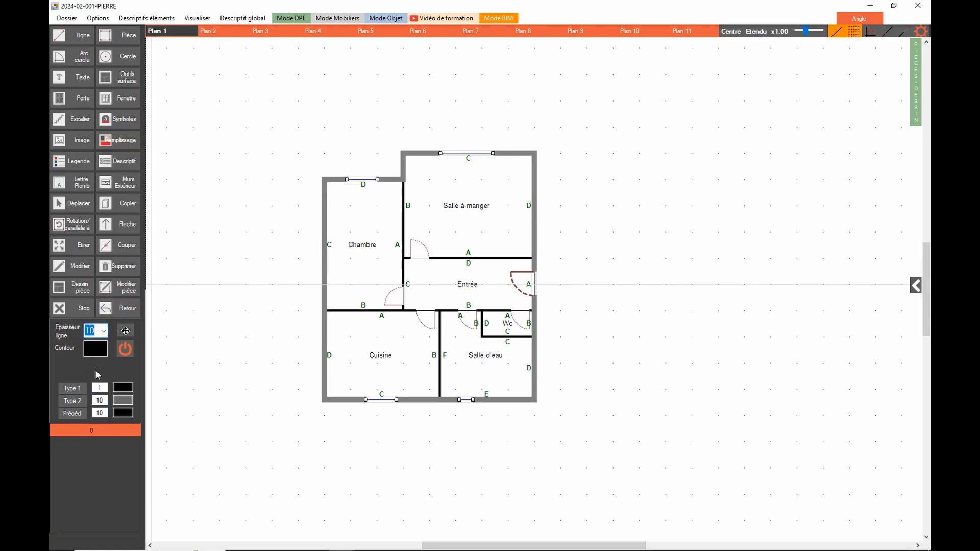
pyautogui.click(95, 348)
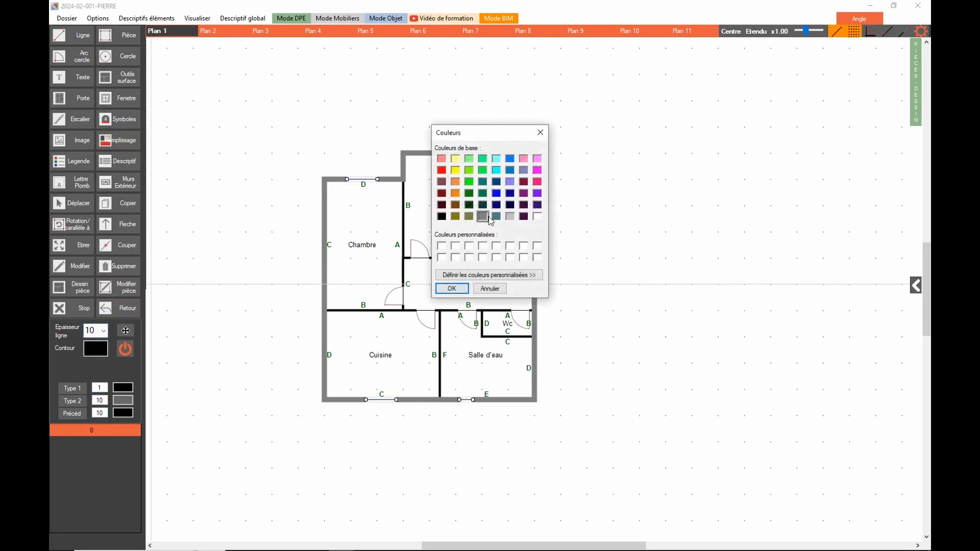
pyautogui.click(452, 288)
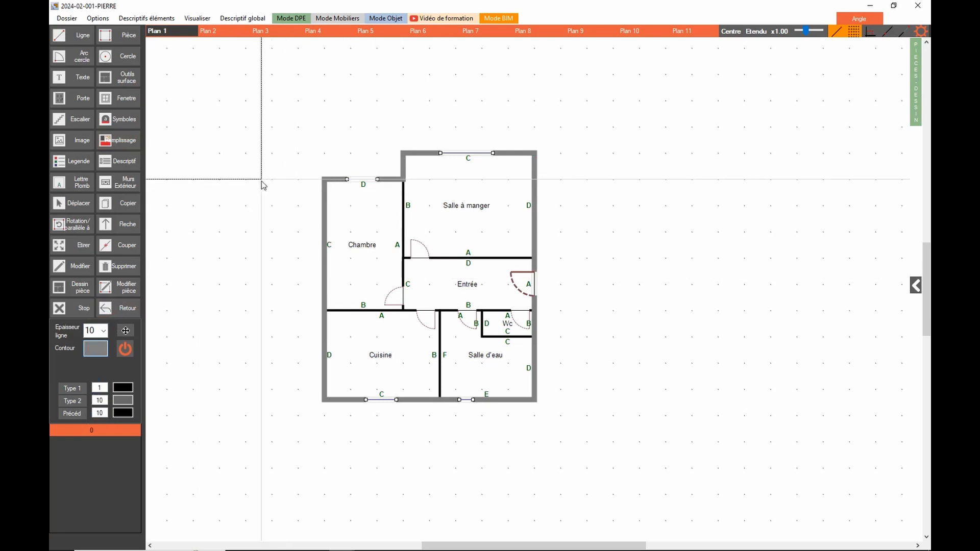
# Draw the rectangular room against the Chambre's left wall, level with its upper edge, and name it Garage
pyautogui.moveTo(247, 179); pyautogui.dragTo(325, 335)
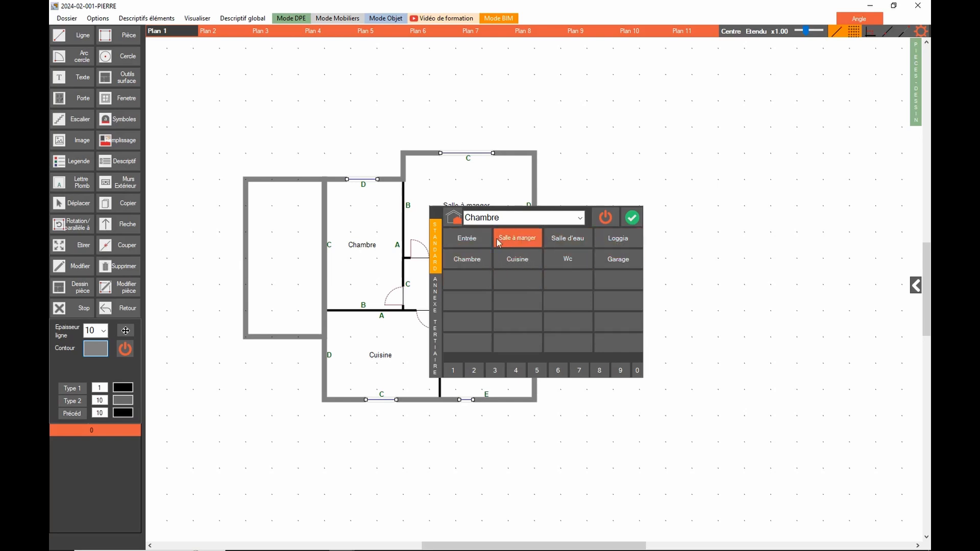
pyautogui.click(457, 220)
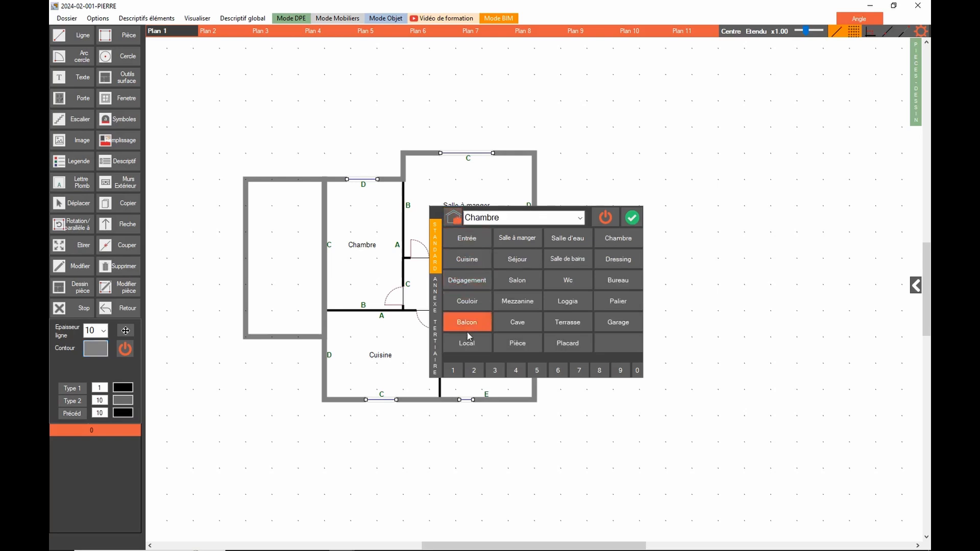
pyautogui.click(454, 219)
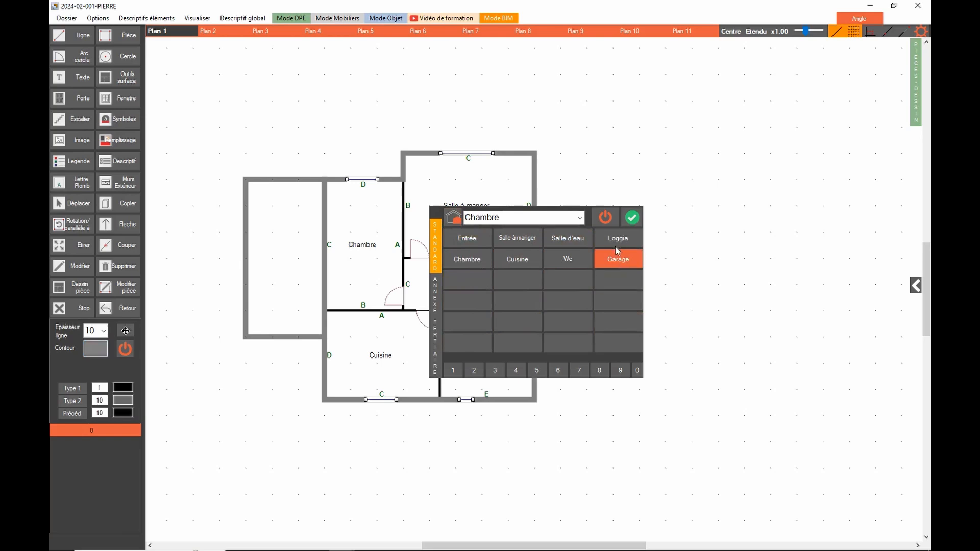
pyautogui.click(454, 219)
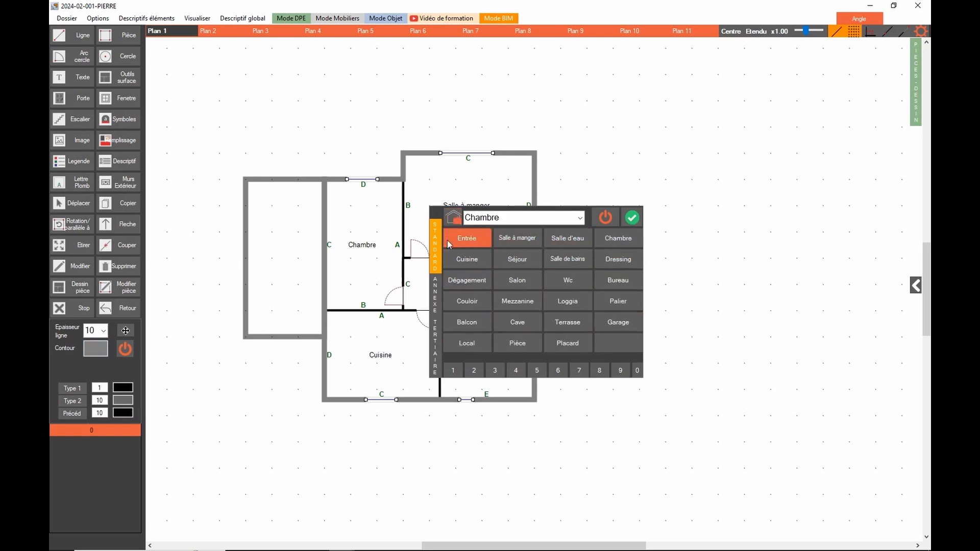
pyautogui.click(437, 293)
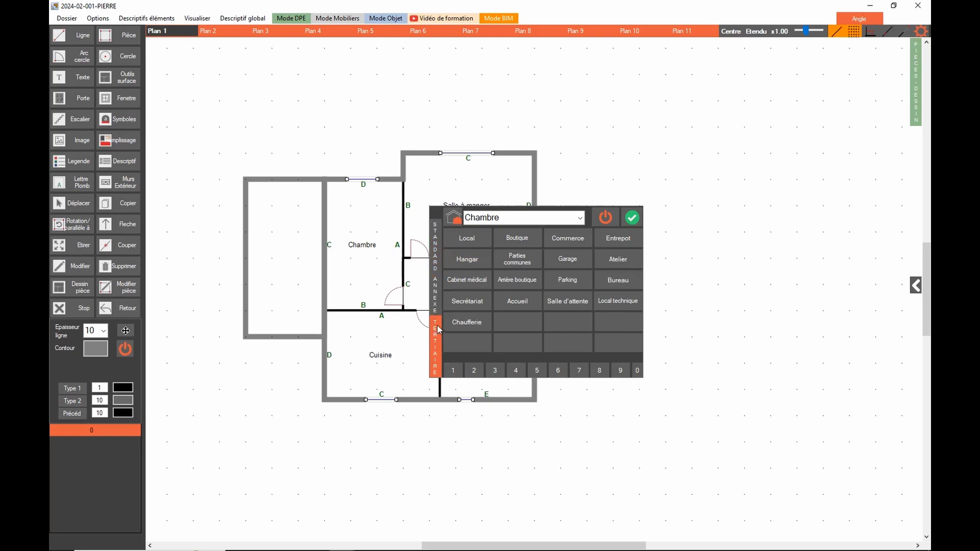
pyautogui.click(435, 255)
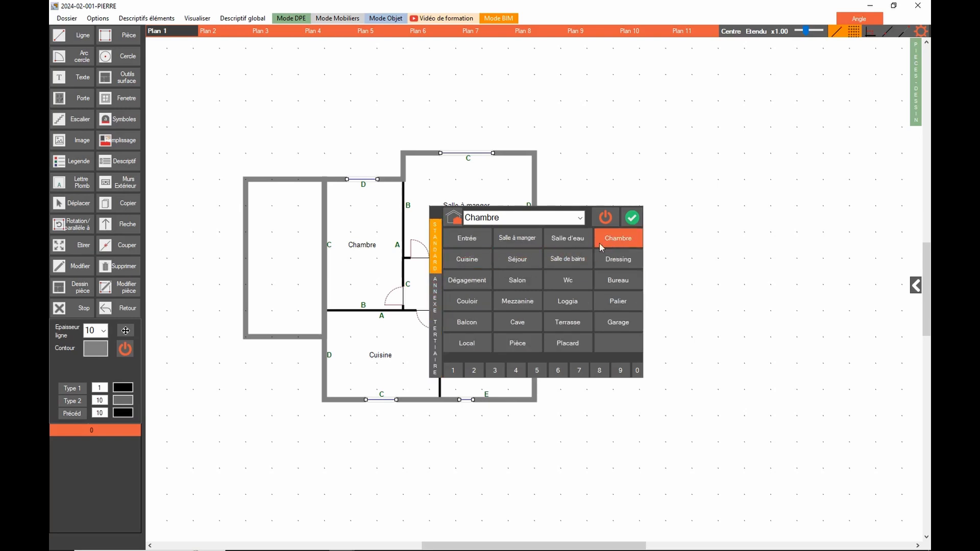
pyautogui.click(453, 217)
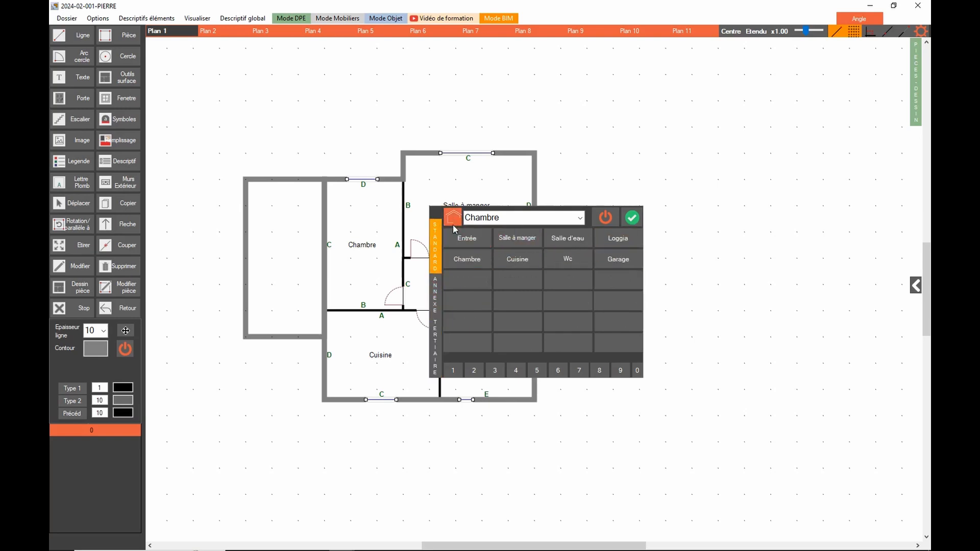
pyautogui.click(617, 261)
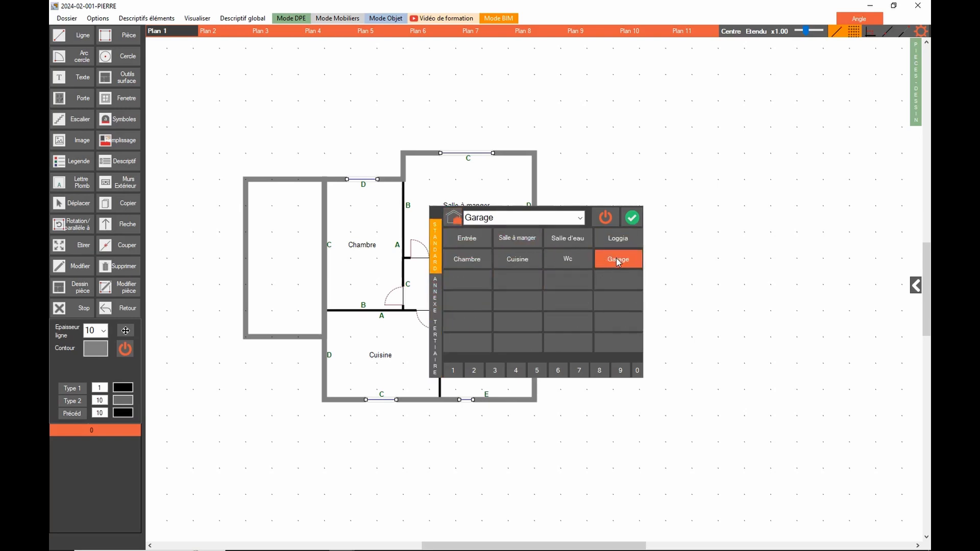
pyautogui.click(631, 218)
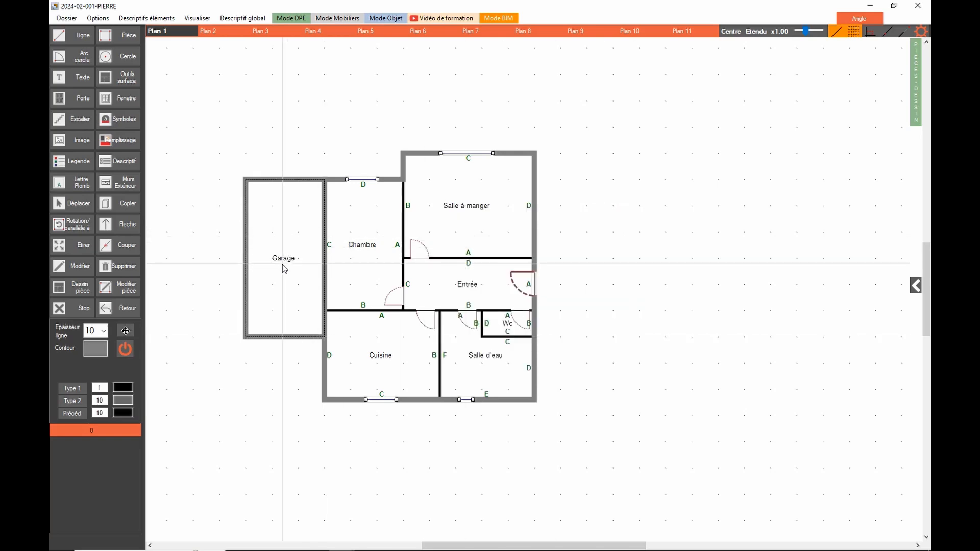
# Place a garage door with an opening of 250 and a height of 210 on the Garage's upper wall, and end door placement
pyautogui.click(82, 102)
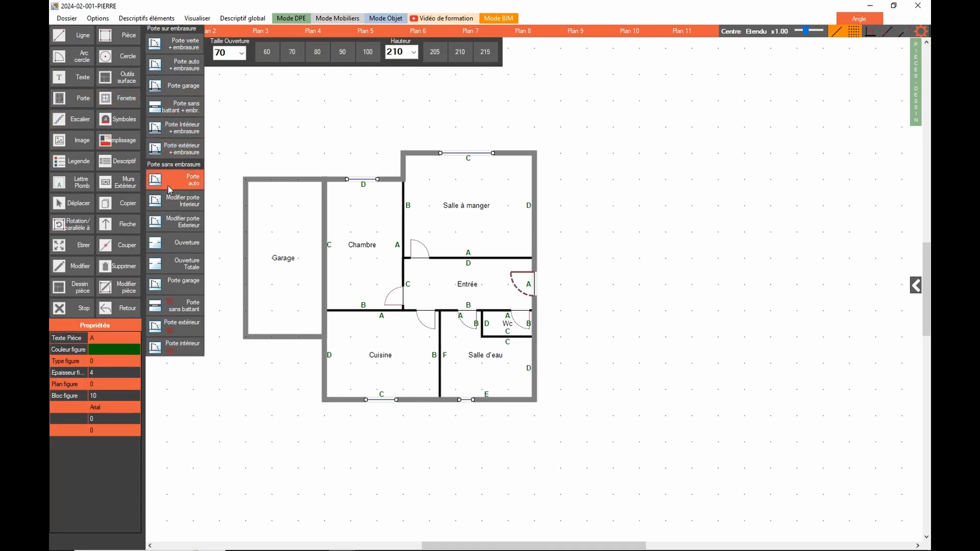
pyautogui.click(193, 288)
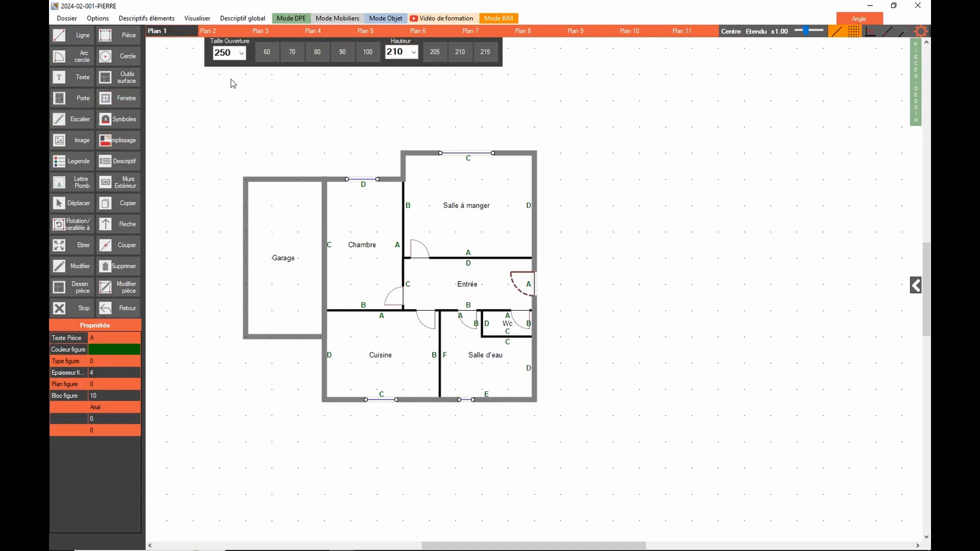
pyautogui.click(284, 186)
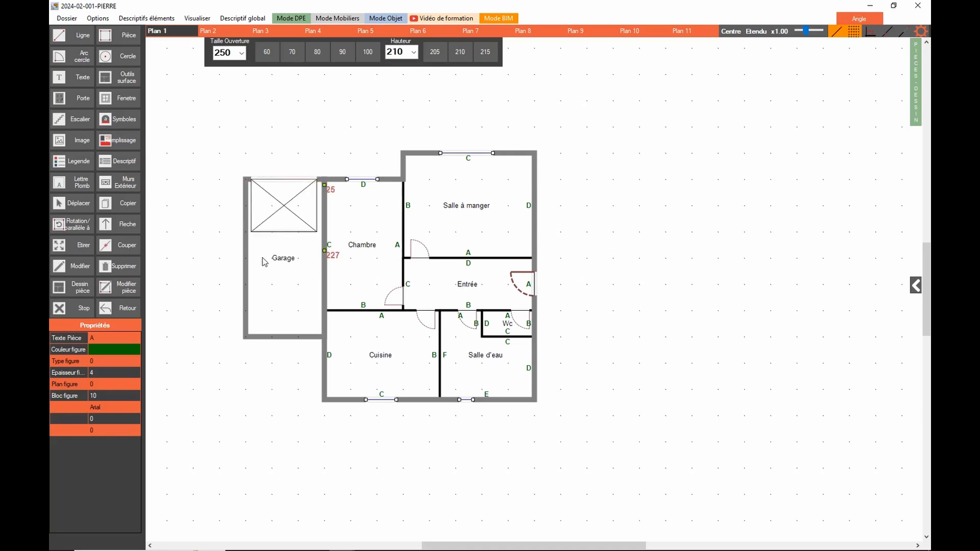
pyautogui.click(79, 309)
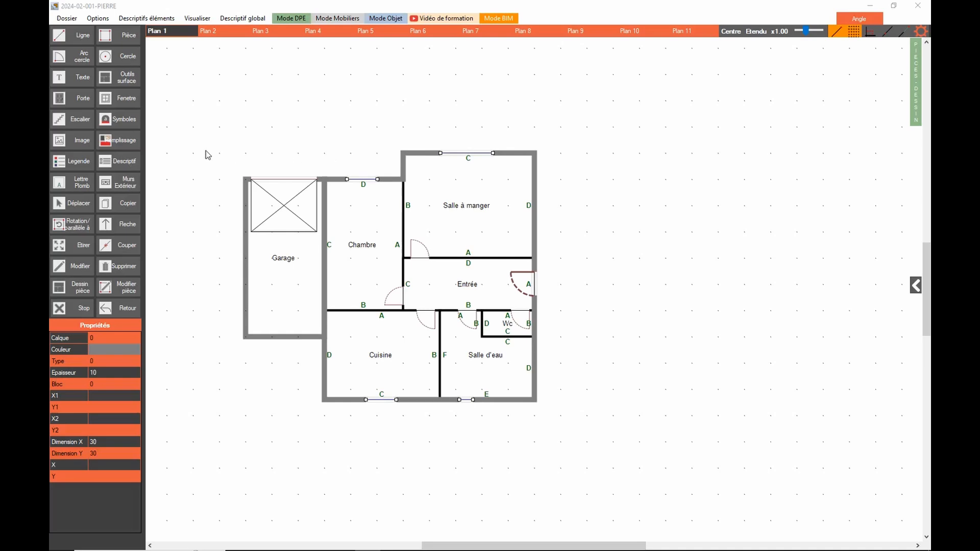
# Place a PA sampling symbol in the upper-right corner of the Salle à manger
pyautogui.click(124, 124)
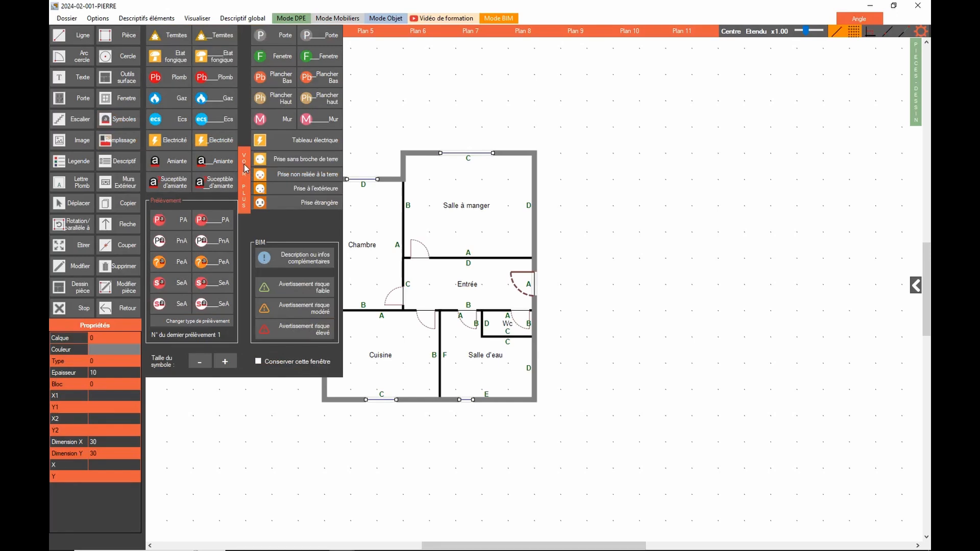
pyautogui.click(247, 180)
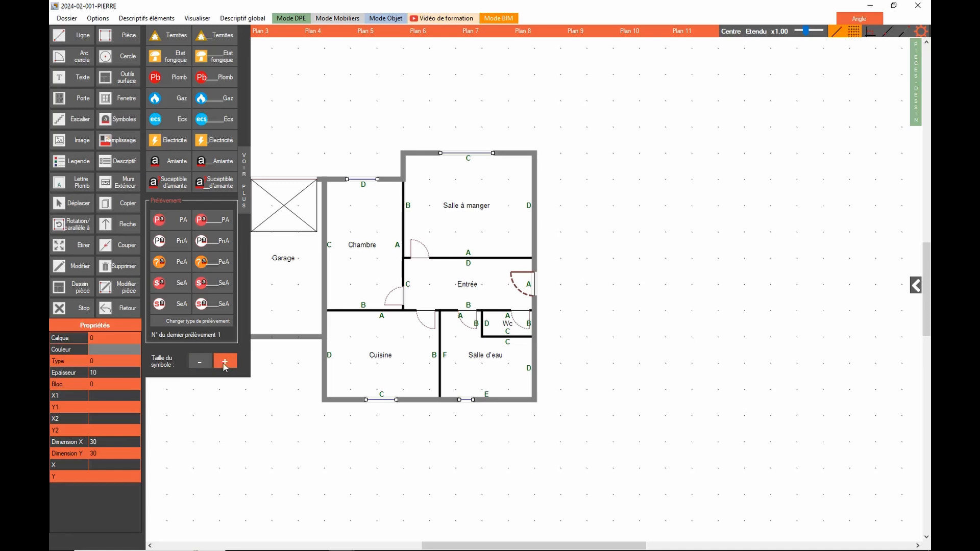
pyautogui.click(177, 223)
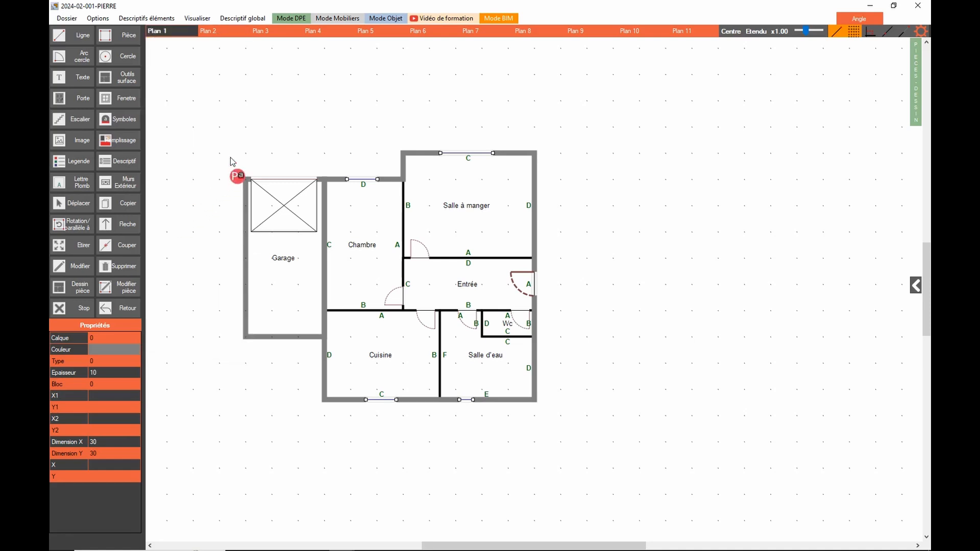
pyautogui.scroll(2, 229, 135)
pyautogui.scroll(-7, 228, 136)
pyautogui.scroll(2, 228, 138)
pyautogui.scroll(1, 228, 138)
pyautogui.scroll(-1, 515, 176)
pyautogui.click(514, 164)
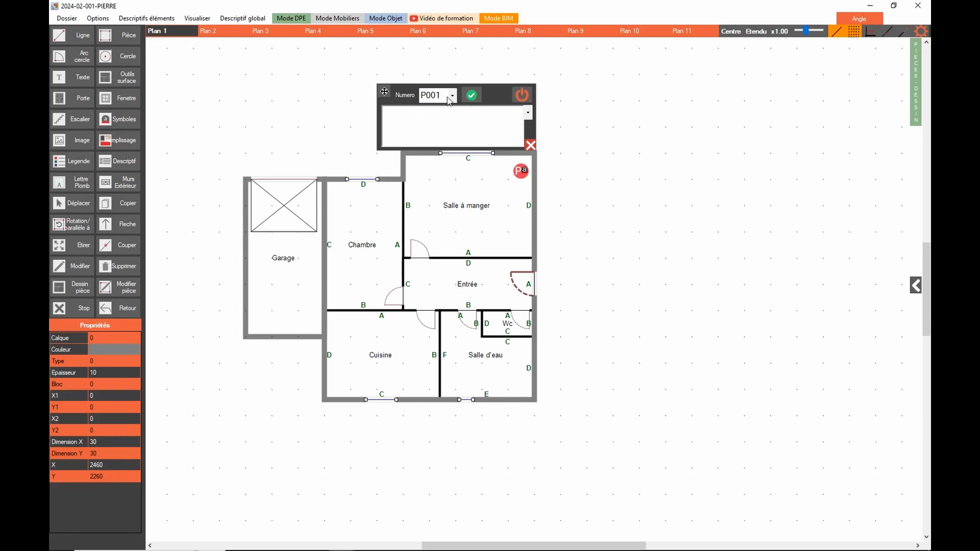
# Describe sample P001 as Dalles de sol and place its label just left of the sampling symbol
pyautogui.click(527, 112)
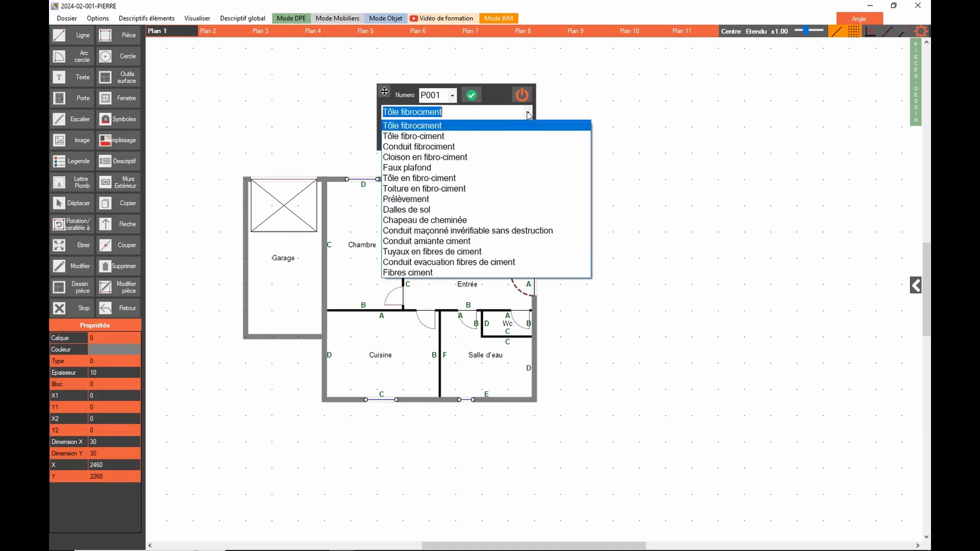
pyautogui.click(433, 210)
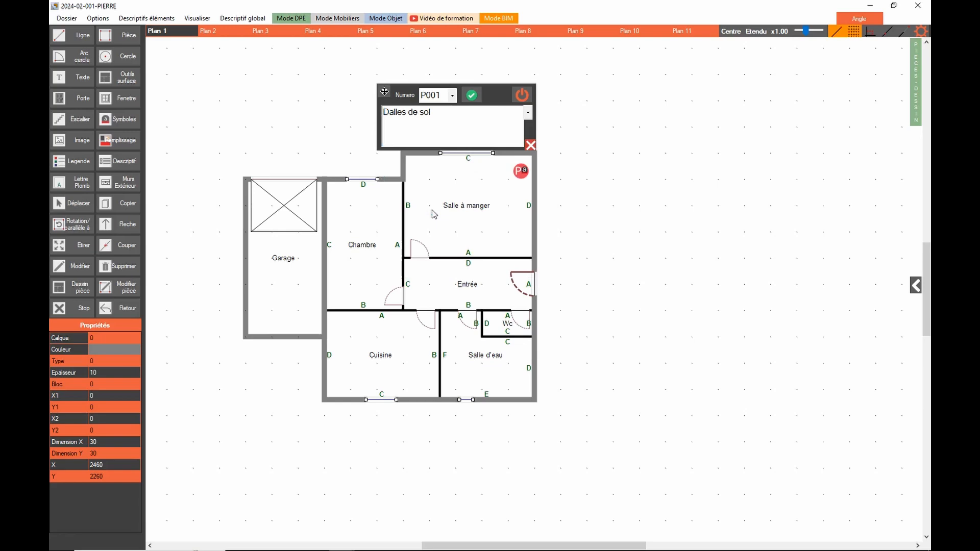
pyautogui.click(472, 96)
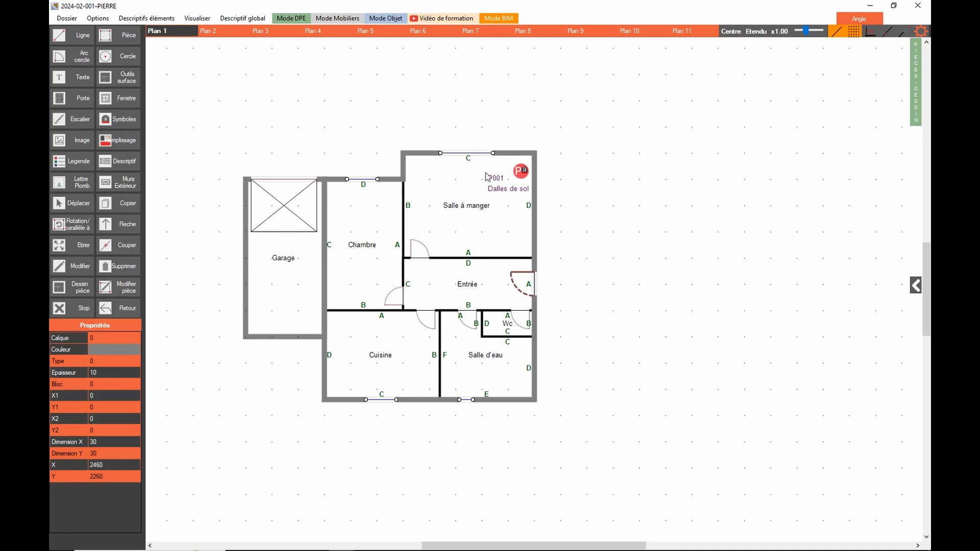
pyautogui.click(486, 174)
pyautogui.moveTo(490, 159); pyautogui.dragTo(678, 122)
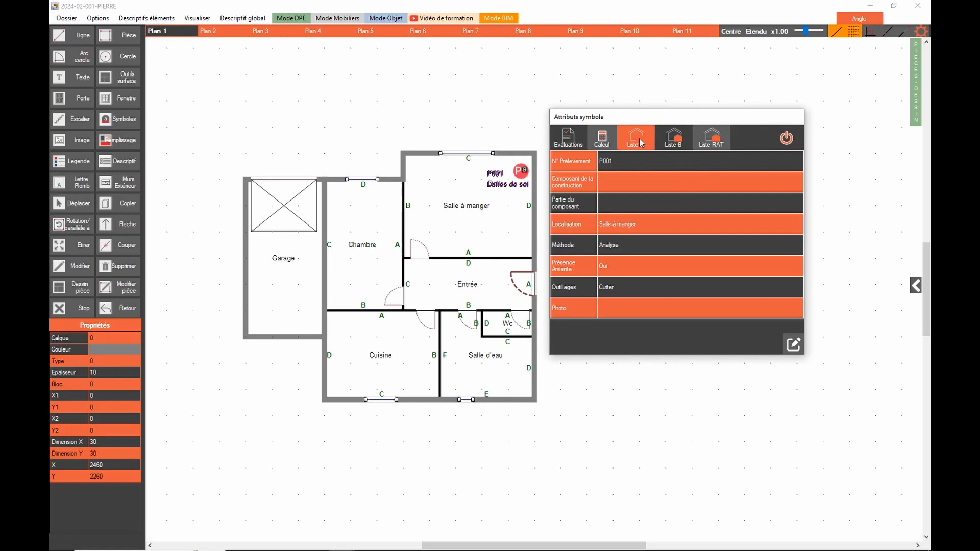
# Assign the sample's component from Liste B: Planchers under Planchers et plafonds, with Dalles de sol as the part, and validate
pyautogui.click(674, 144)
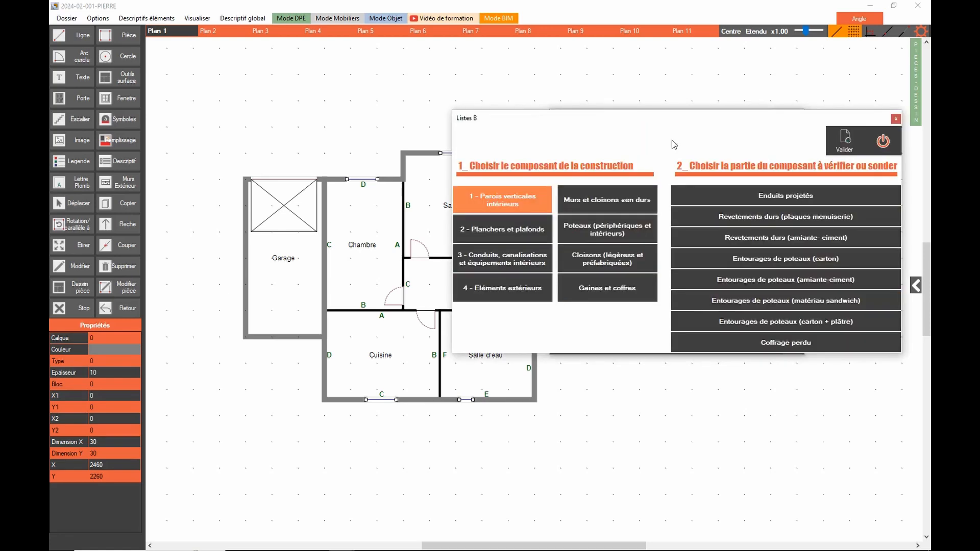
pyautogui.click(496, 230)
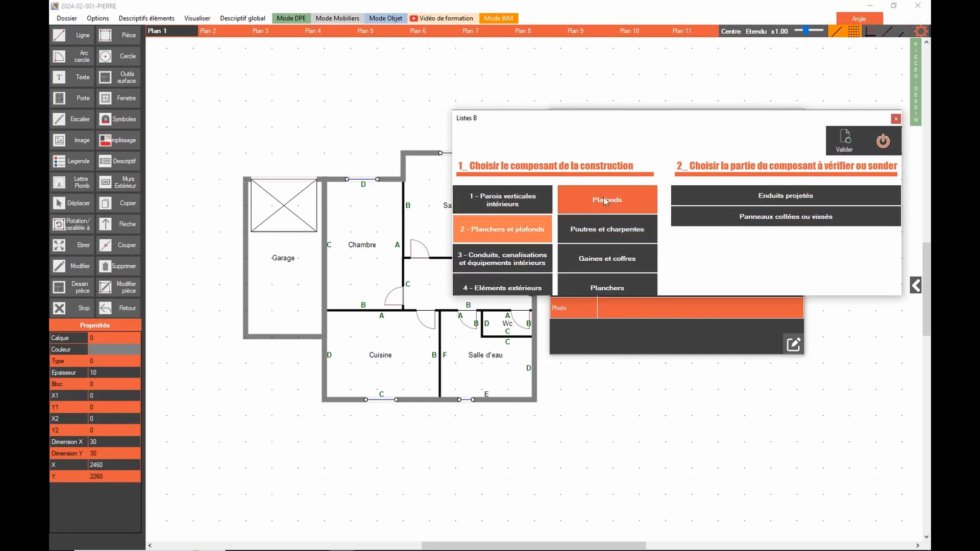
pyautogui.click(606, 291)
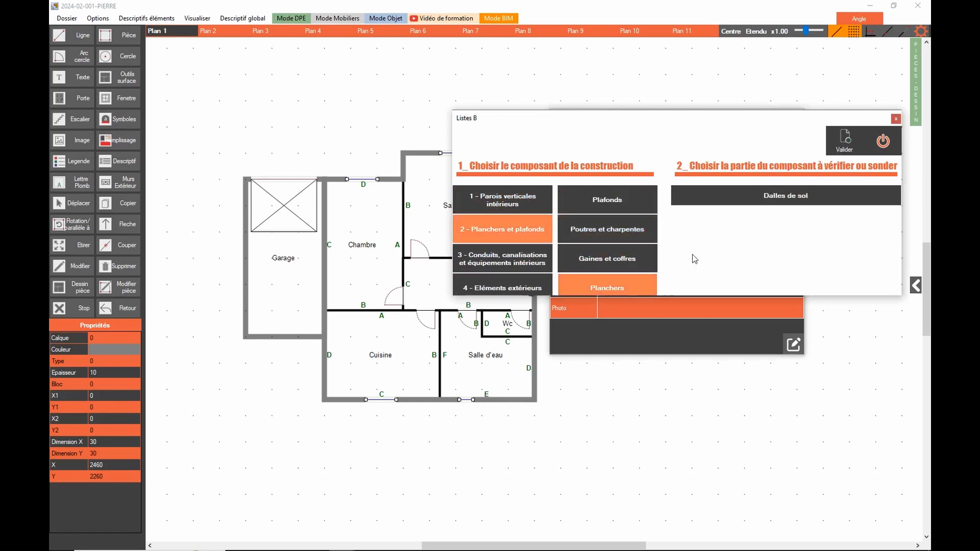
pyautogui.click(774, 197)
pyautogui.click(845, 141)
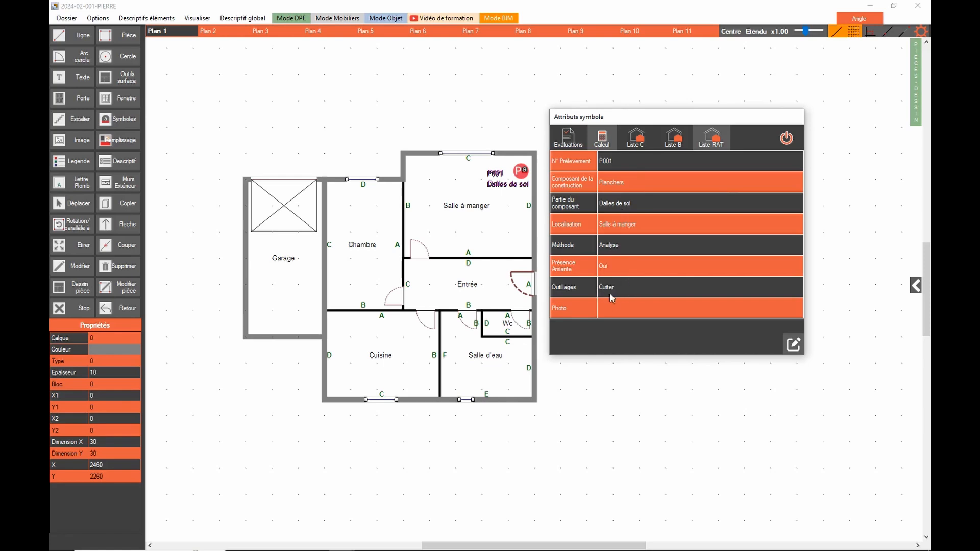
# Attach the photo Dalle de sol.JPG from the Images folder to sample P001 and display its preview
pyautogui.click(685, 313)
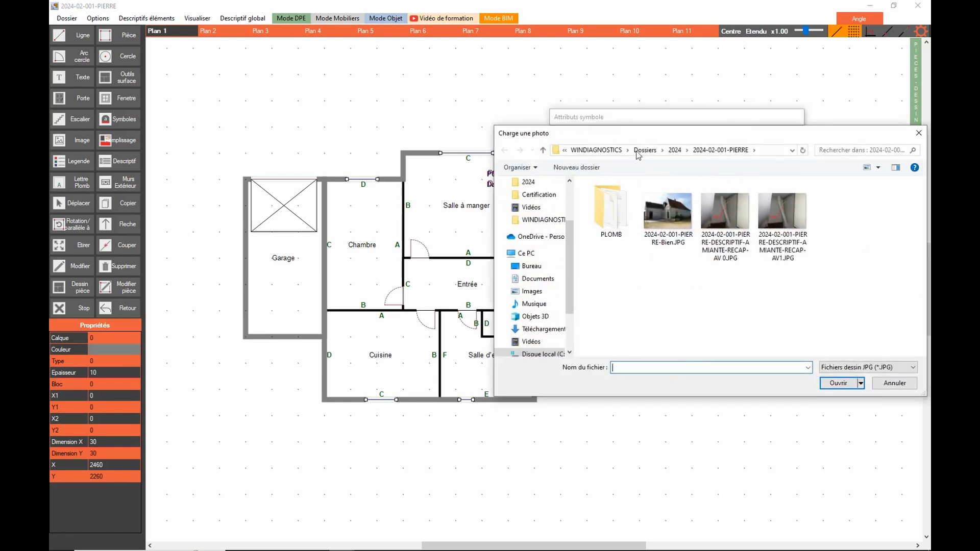
pyautogui.click(531, 291)
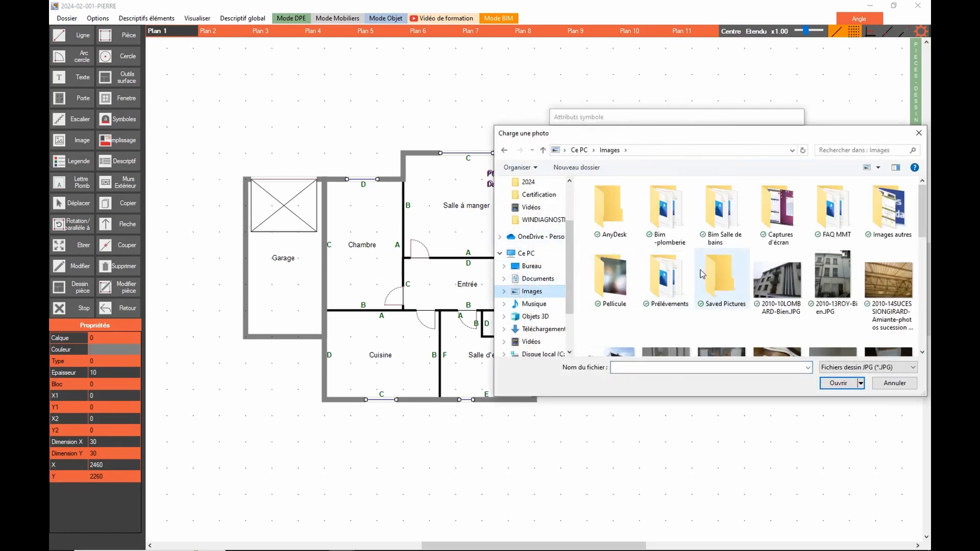
pyautogui.scroll(-2, 703, 274)
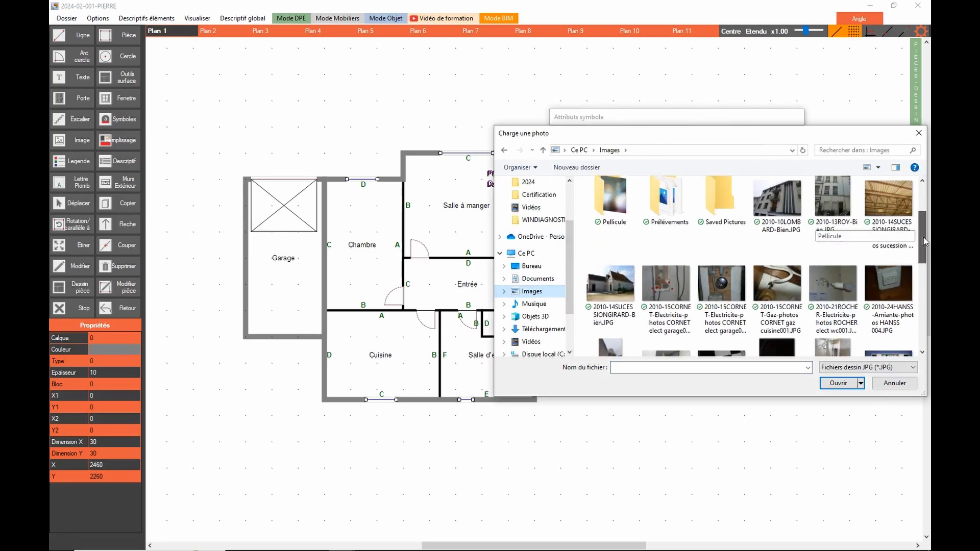
pyautogui.moveTo(923, 237); pyautogui.dragTo(923, 253)
pyautogui.click(722, 306)
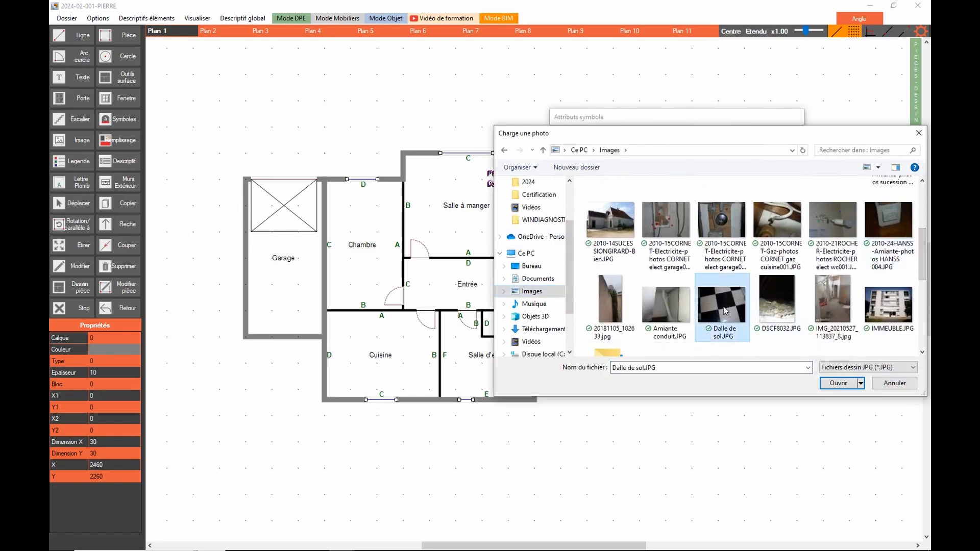
pyautogui.click(838, 383)
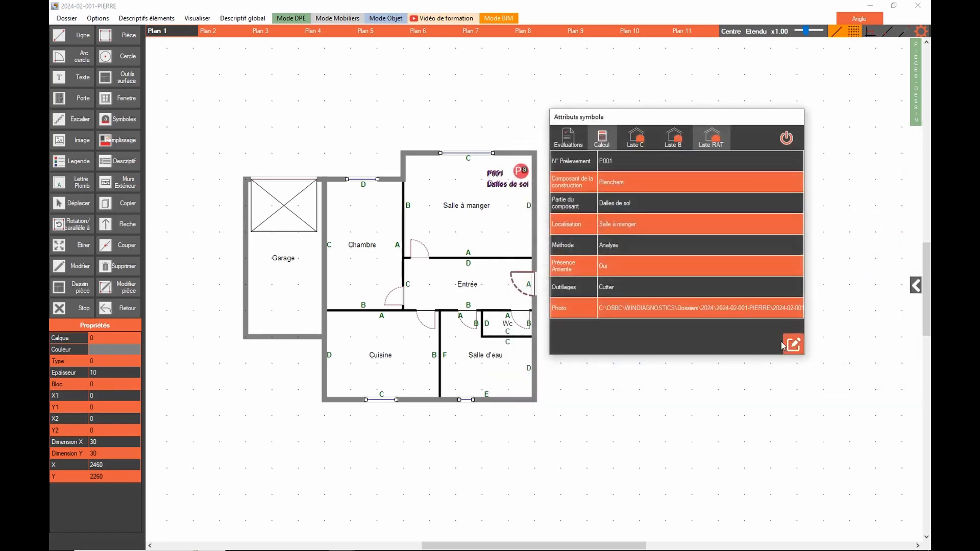
pyautogui.click(784, 345)
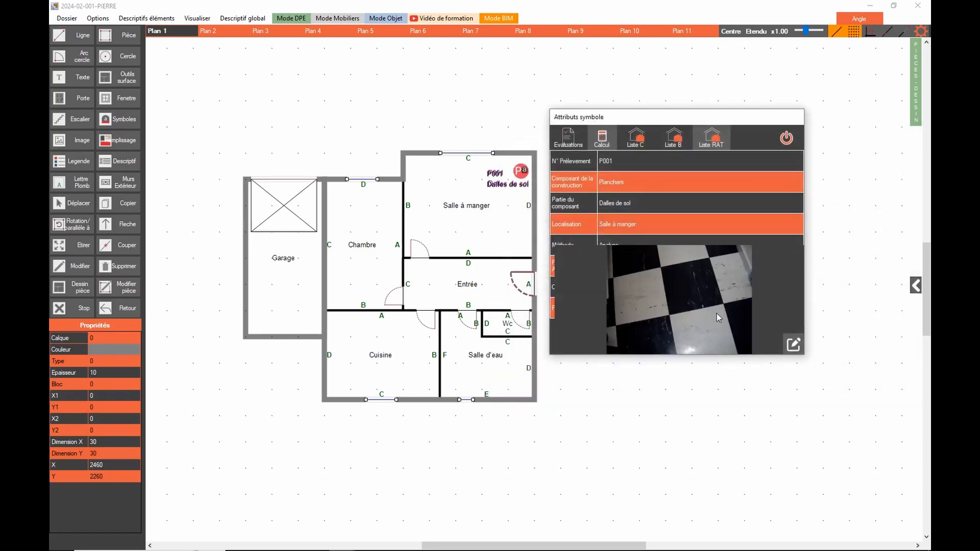
# Open the sample photo for annotation and place a positive asbestos sampling symbol at size 55 on the lower corner of the central black tile
pyautogui.click(792, 346)
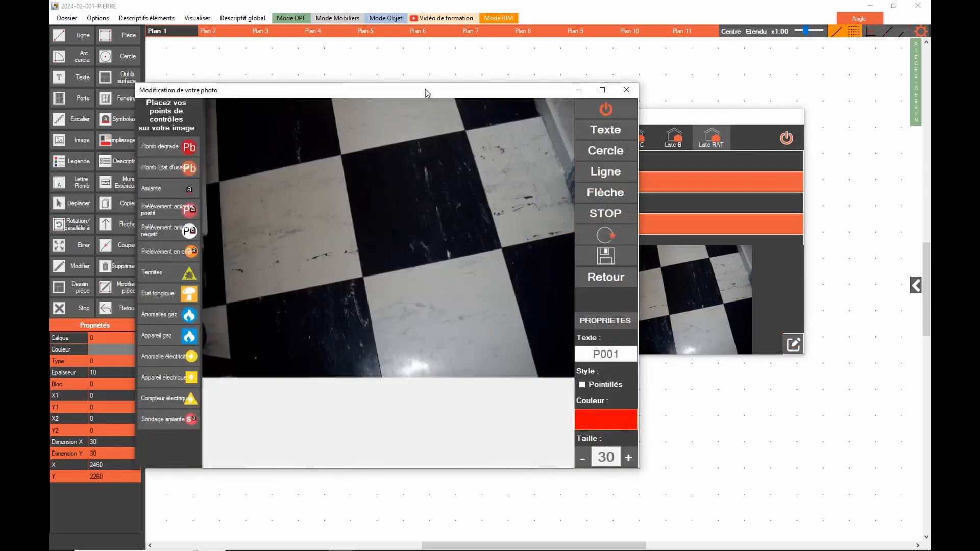
pyautogui.moveTo(424, 89); pyautogui.dragTo(450, 81)
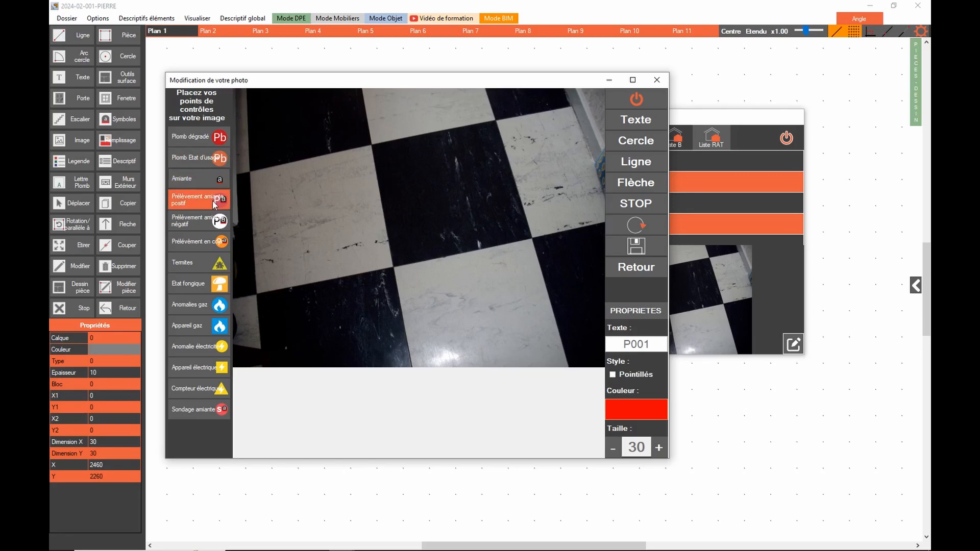
pyautogui.moveTo(199, 200)
pyautogui.mouseDown()
pyautogui.moveTo(487, 207)
pyautogui.moveTo(537, 288)
pyautogui.mouseUp()
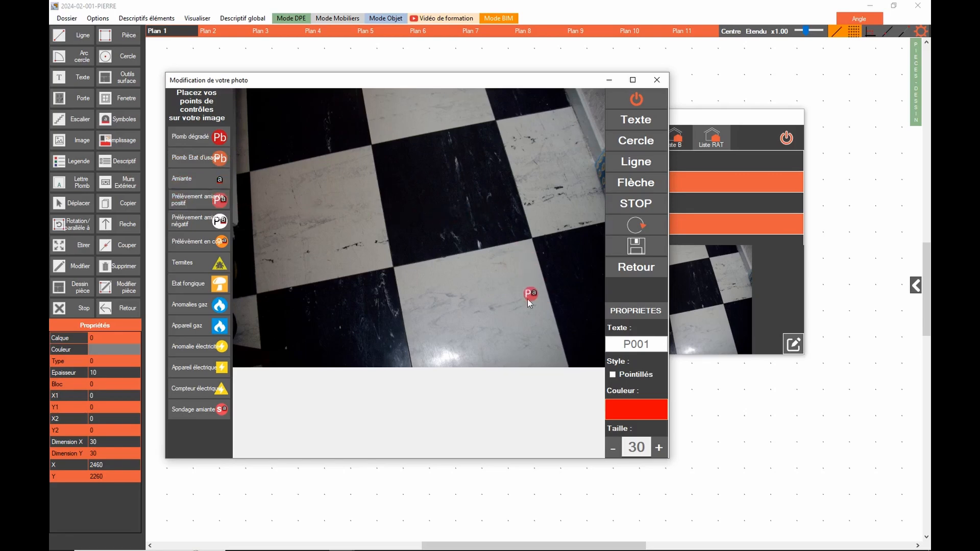
pyautogui.click(659, 448)
pyautogui.click(659, 447)
pyautogui.click(659, 447)
pyautogui.click(659, 448)
pyautogui.click(659, 448)
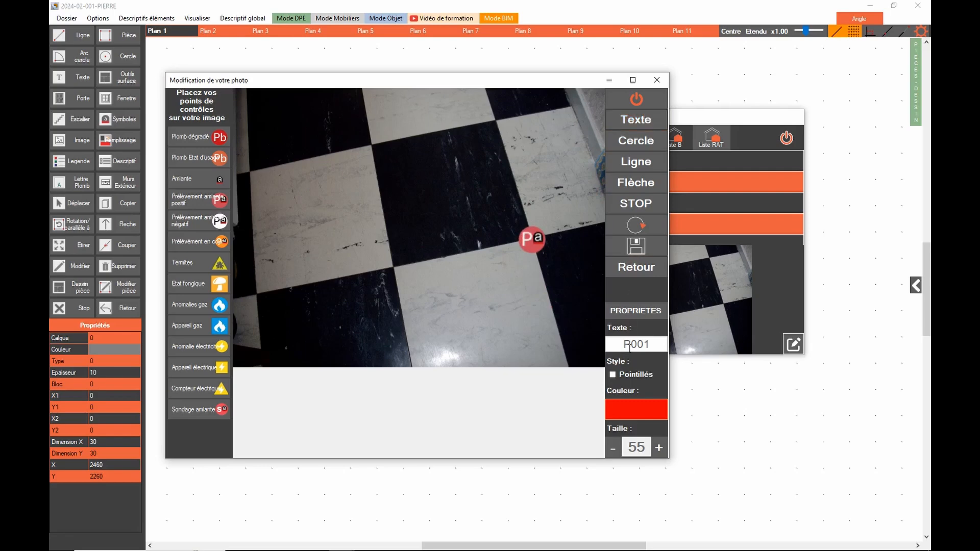
# Add the text P001 at size 35 on the photo's black tile, link it to the sampling symbol with a line, and save the photo
pyautogui.doubleClick(650, 344)
pyautogui.write('P001')
pyautogui.click(612, 447)
pyautogui.click(612, 448)
pyautogui.click(612, 448)
pyautogui.click(612, 448)
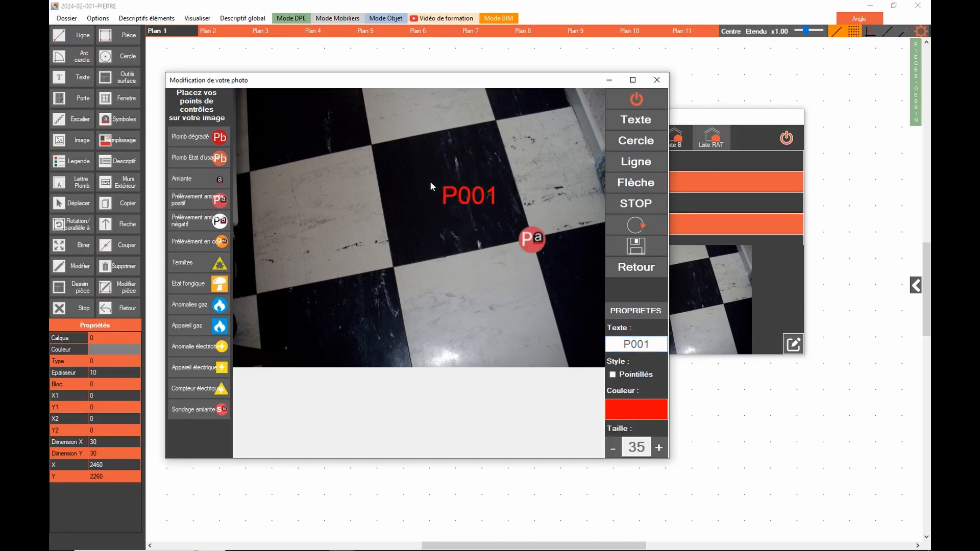
pyautogui.click(390, 162)
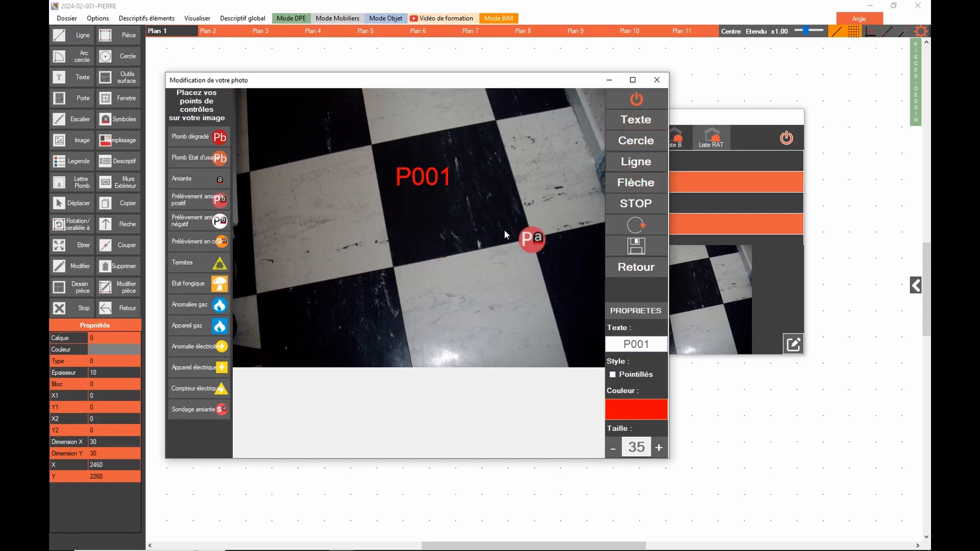
pyautogui.moveTo(501, 225); pyautogui.dragTo(513, 231)
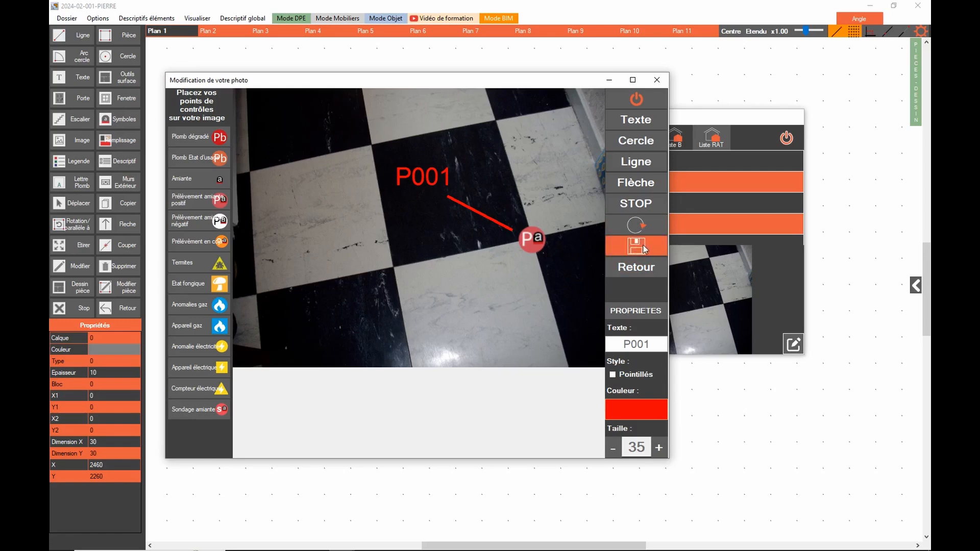
pyautogui.click(639, 102)
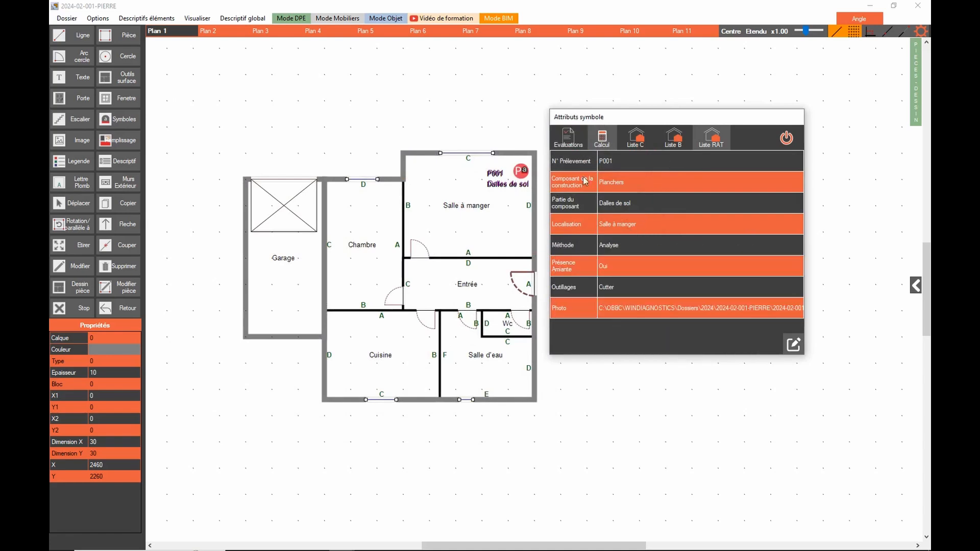
# Evaluate the floor tiles as Protection physique non étanche, Matériau non dégradé, Risque de dégradation faible ou à terme, and save the evaluation
pyautogui.click(570, 140)
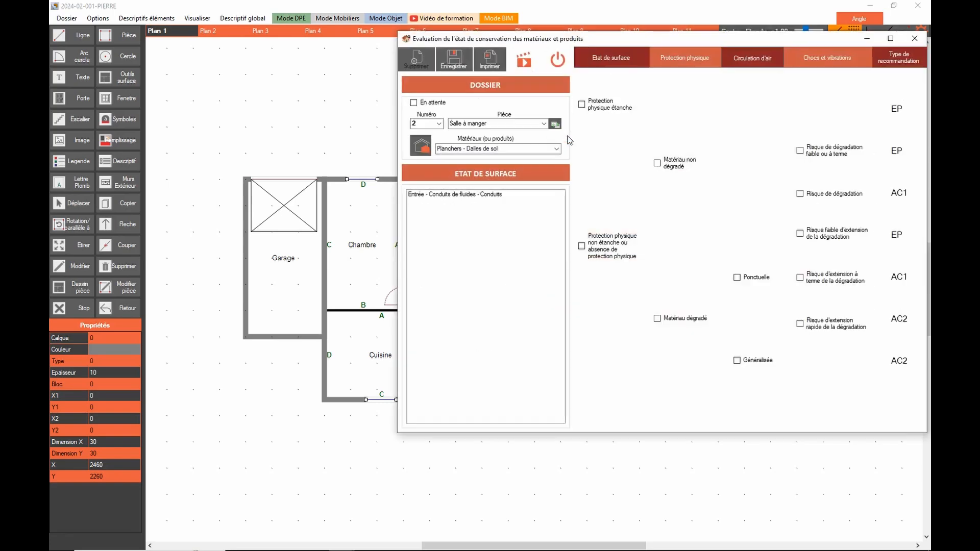
pyautogui.moveTo(662, 39); pyautogui.dragTo(548, 60)
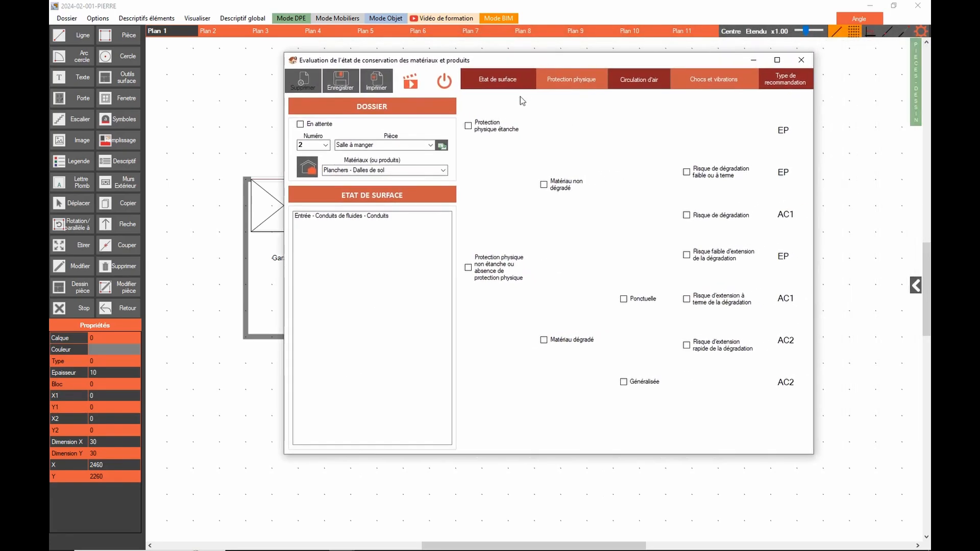
pyautogui.click(469, 267)
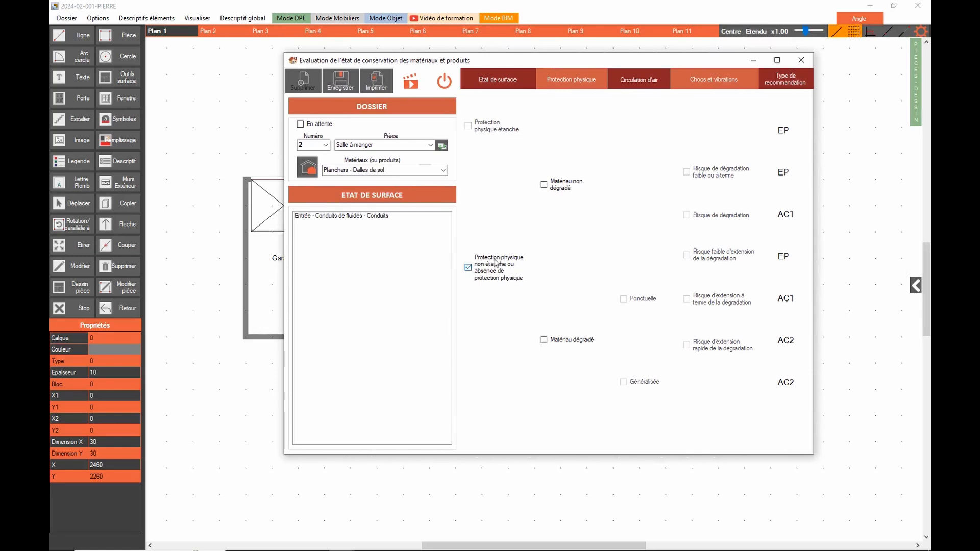
pyautogui.click(543, 185)
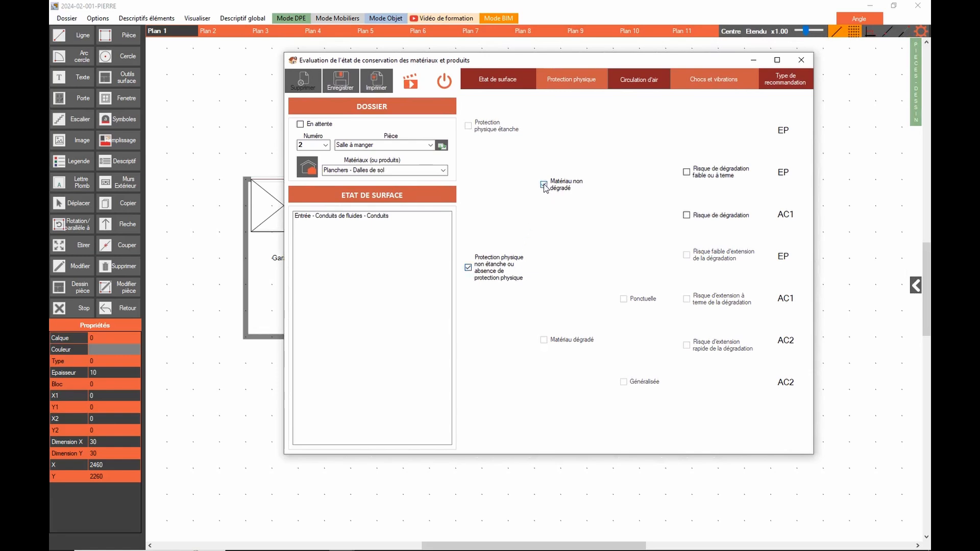
pyautogui.click(687, 173)
pyautogui.click(338, 83)
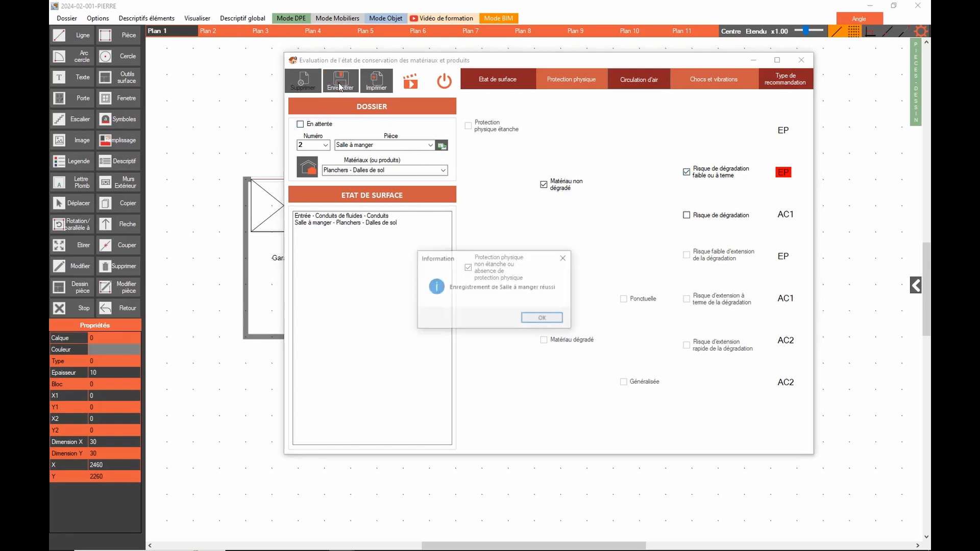
pyautogui.click(544, 319)
pyautogui.click(444, 83)
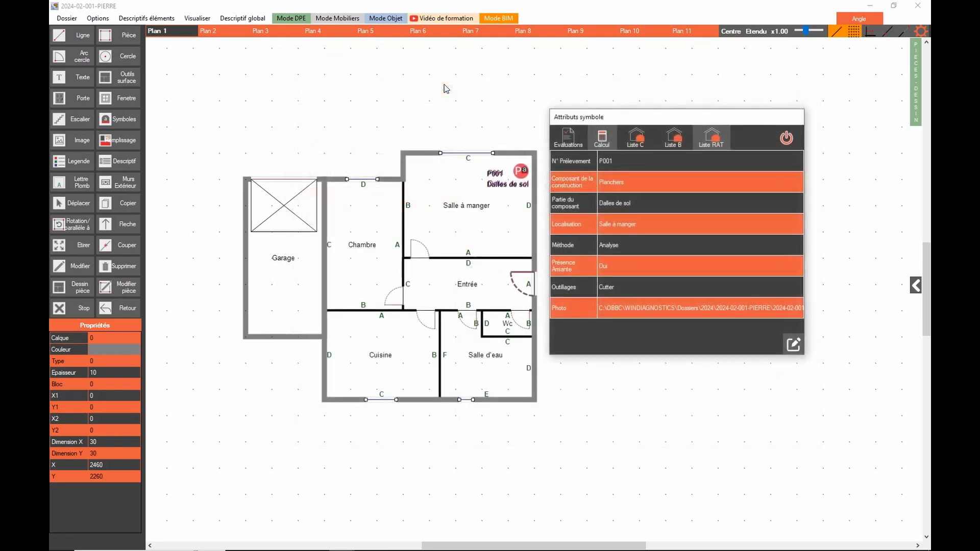
pyautogui.click(787, 138)
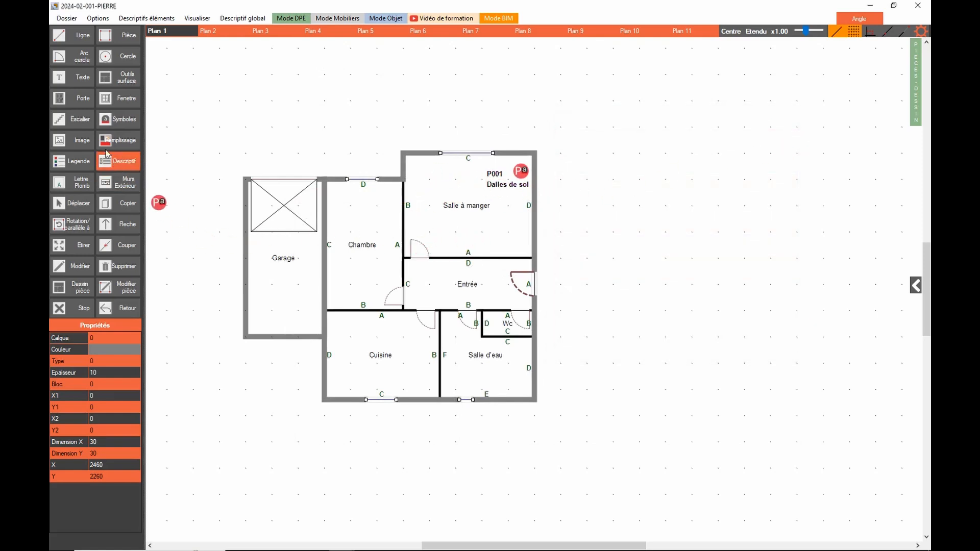
# Place a PeA sampling symbol in the lower-left corner of the Cuisine
pyautogui.click(118, 120)
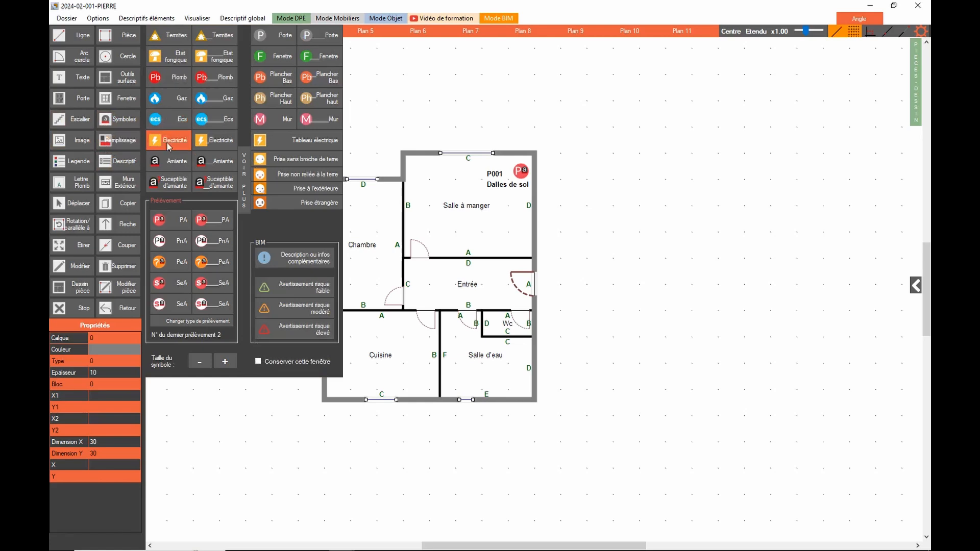
pyautogui.click(178, 263)
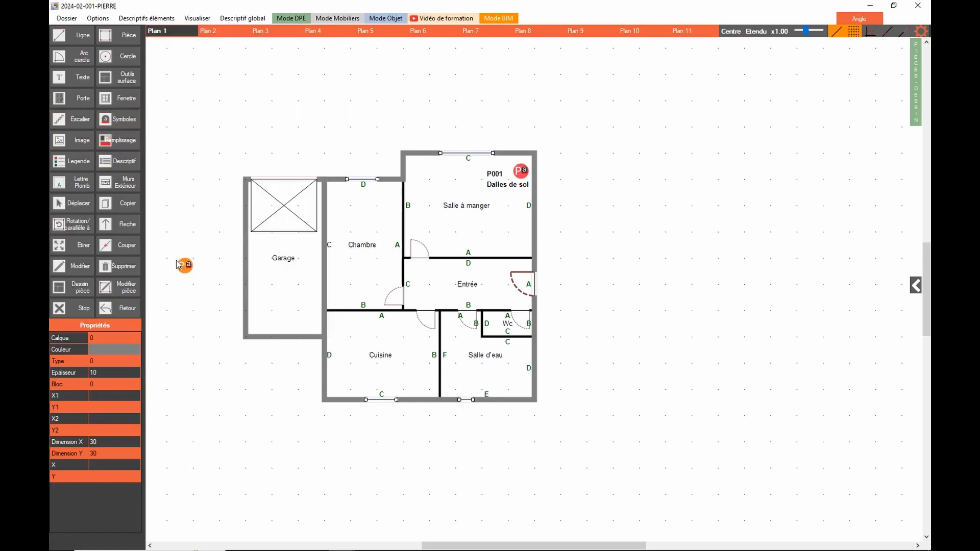
pyautogui.click(340, 384)
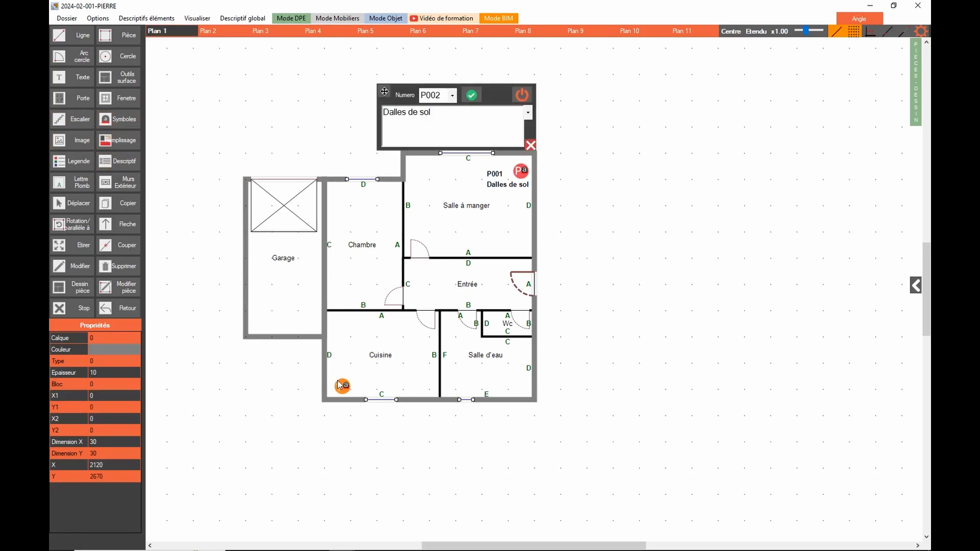
# Number the Cuisine sample P002 with the description Dalles de sol and place its label just right of the symbol
pyautogui.click(452, 97)
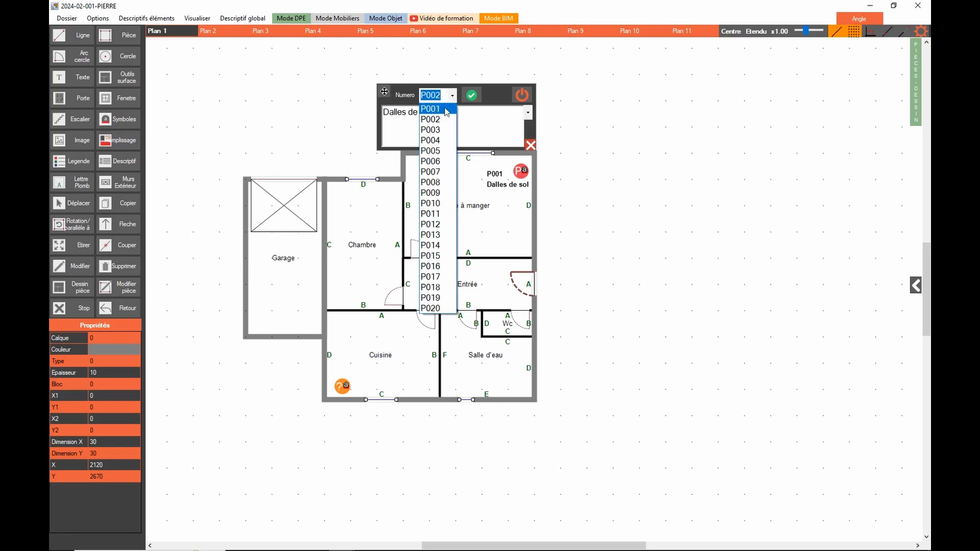
pyautogui.click(443, 123)
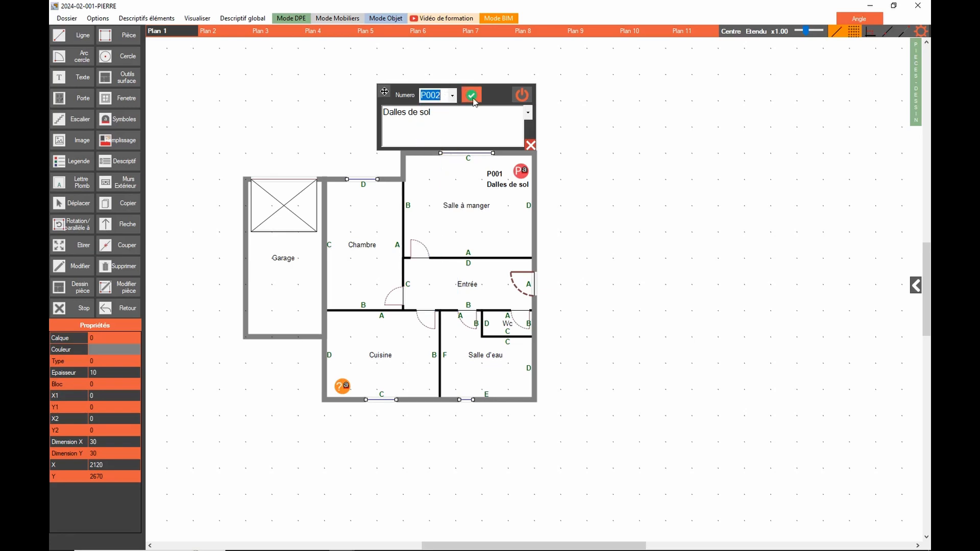
pyautogui.click(471, 96)
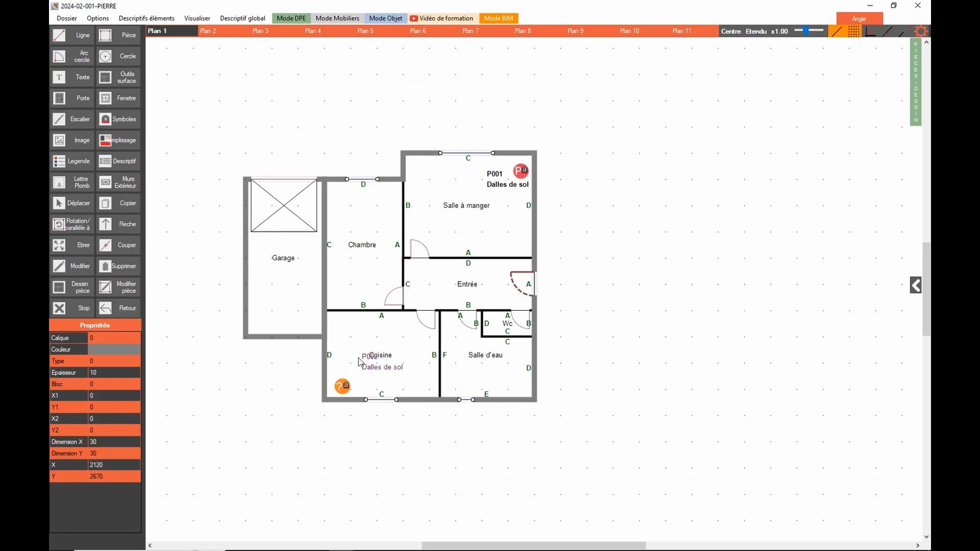
pyautogui.click(379, 392)
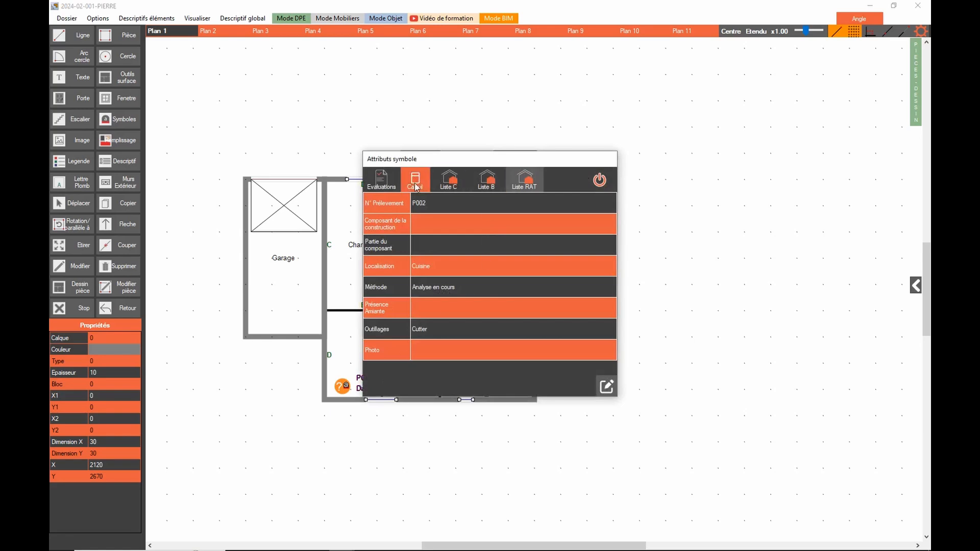
pyautogui.click(600, 180)
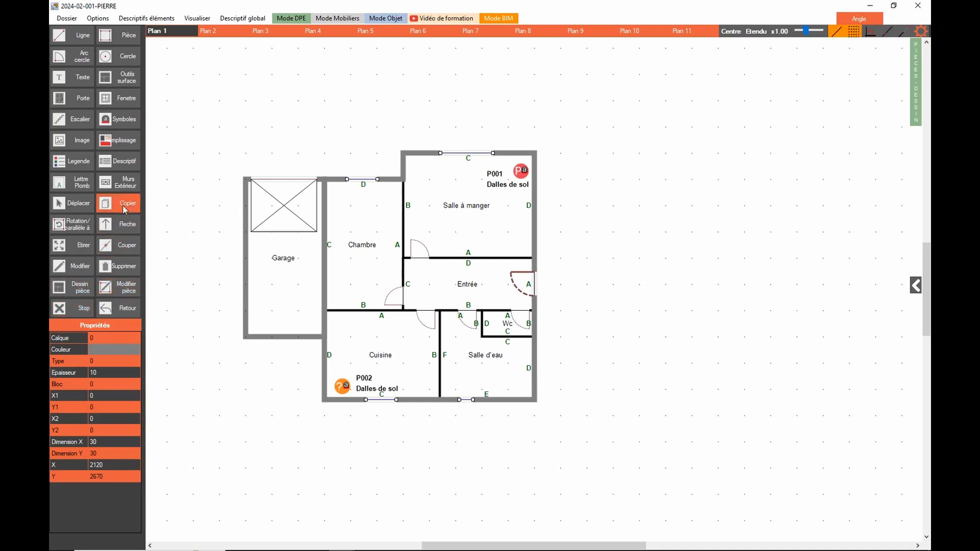
# Change the sampling type of the P002 symbol in the Cuisine to PnA
pyautogui.click(127, 123)
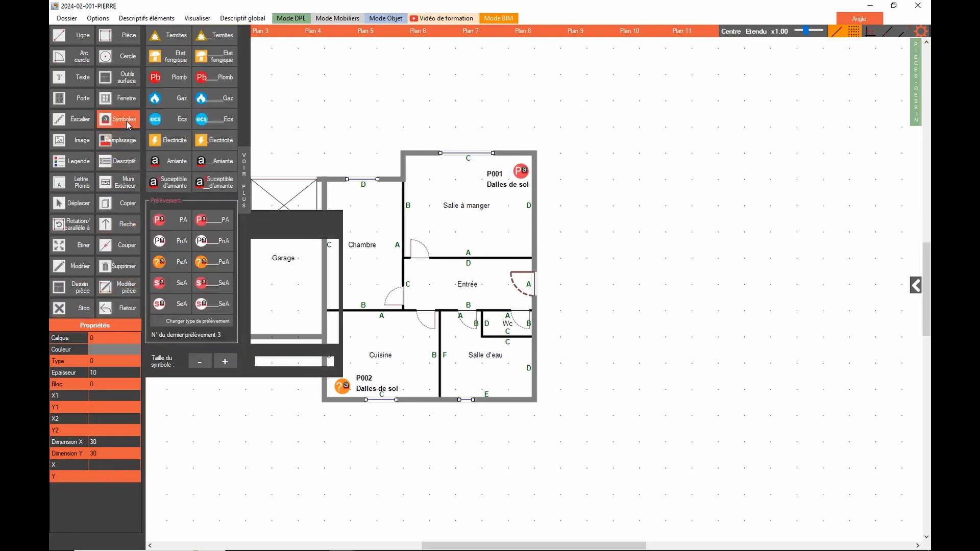
pyautogui.click(192, 325)
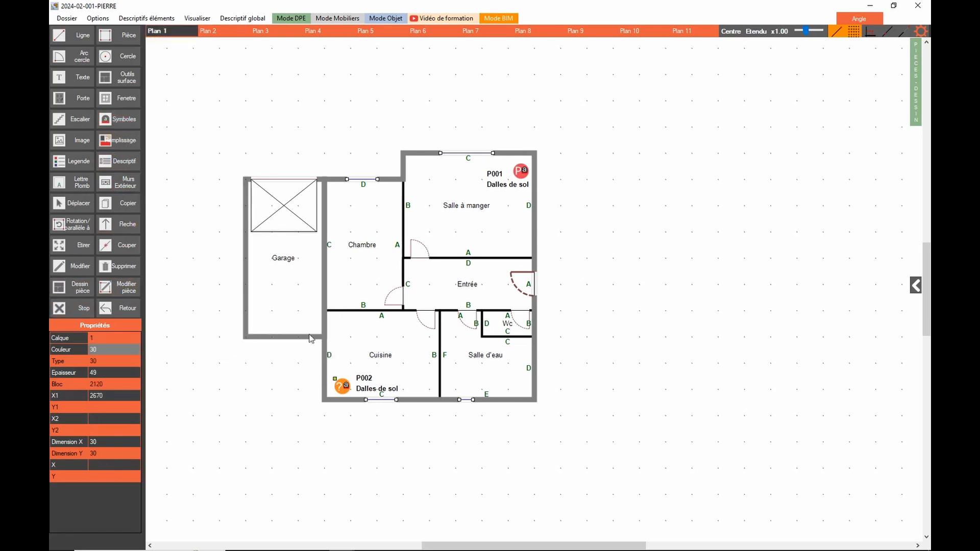
pyautogui.click(349, 385)
pyautogui.click(345, 385)
pyautogui.click(349, 386)
pyautogui.click(347, 386)
pyautogui.click(345, 385)
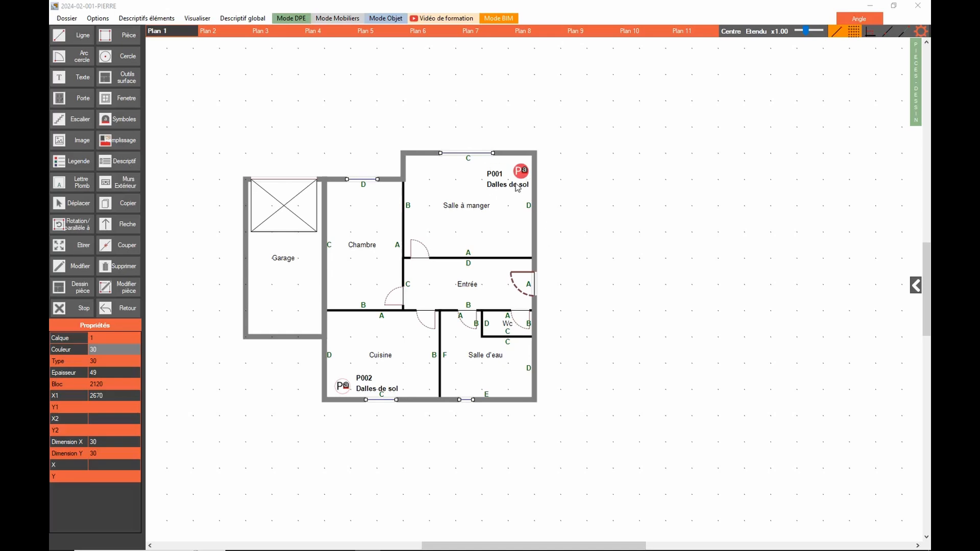
# Fill the Salle à manger and the Entrée with the Amiante Grille pattern
pyautogui.click(123, 142)
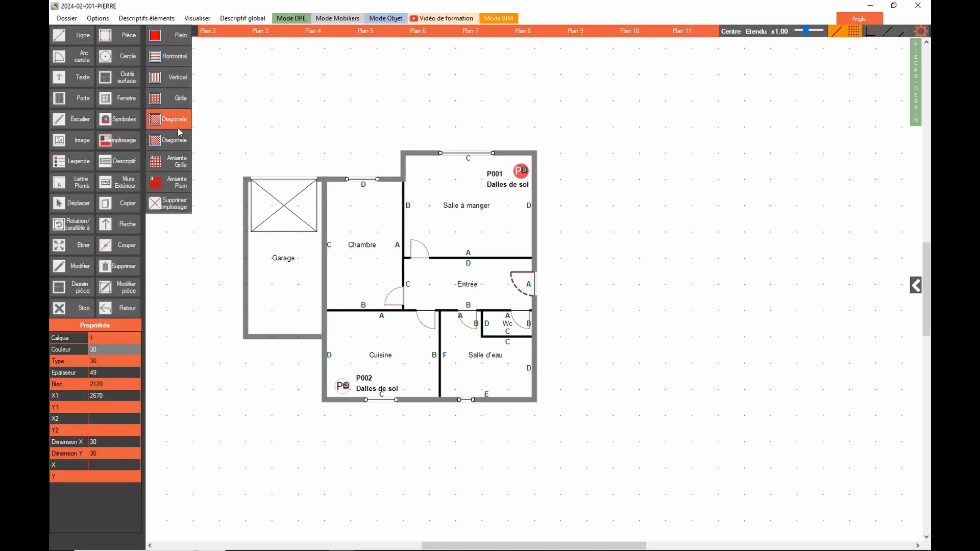
pyautogui.click(174, 164)
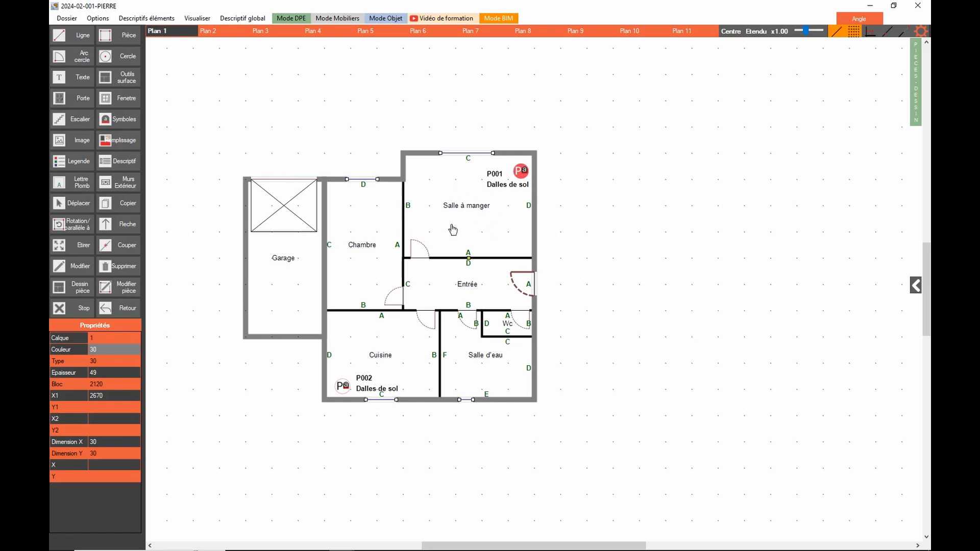
pyautogui.click(472, 198)
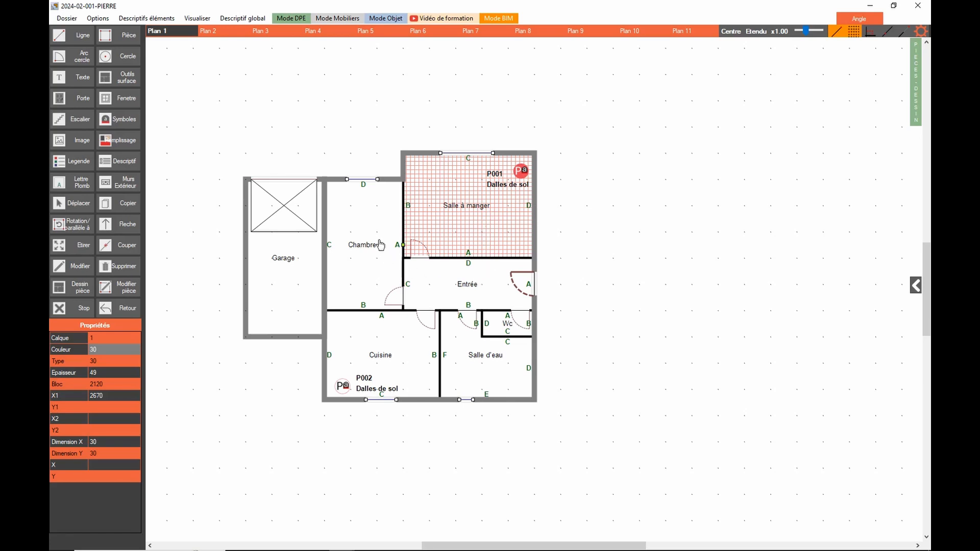
pyautogui.click(472, 279)
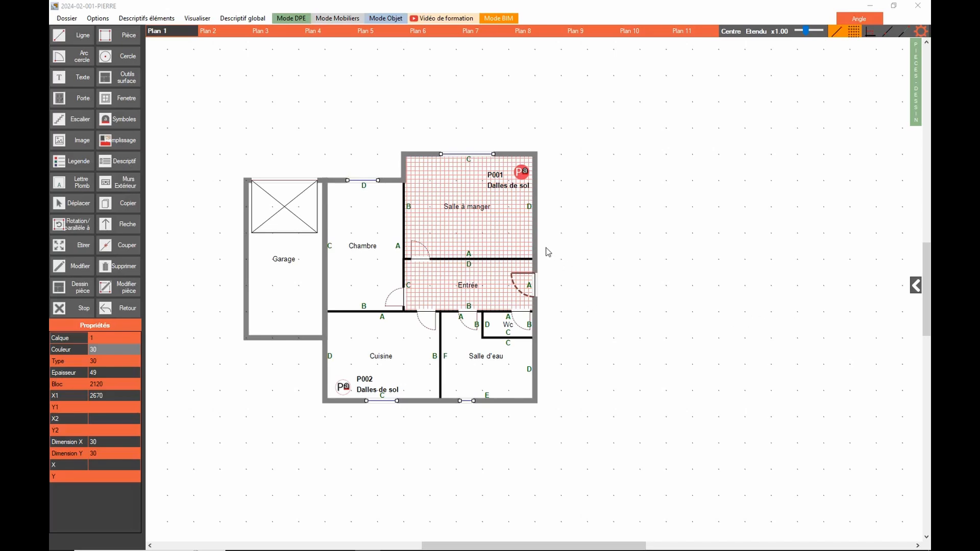
# Enlarge the plan view to x2.25 and bring the Salle à manger and Entrée into view
pyautogui.moveTo(546, 247); pyautogui.dragTo(628, 258, button='middle')
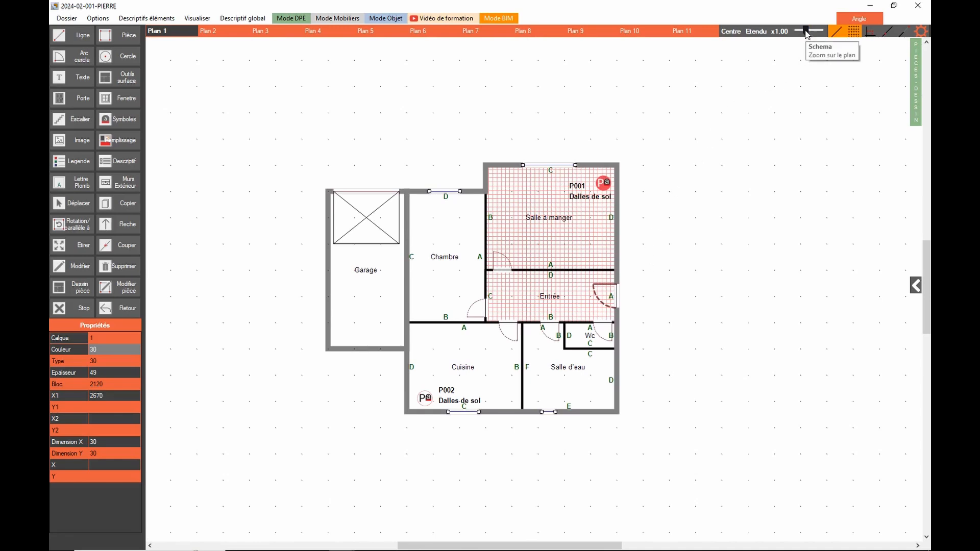
pyautogui.moveTo(806, 31); pyautogui.dragTo(823, 41)
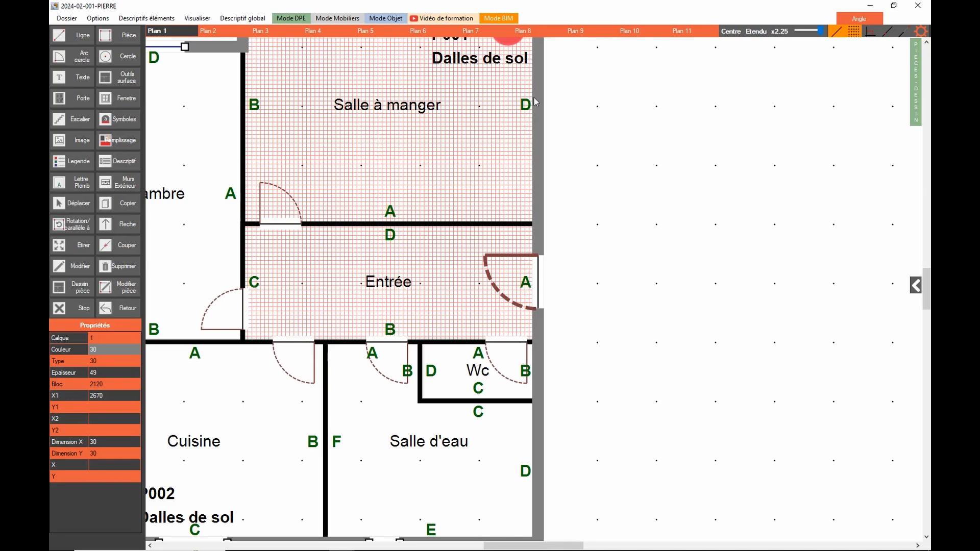
pyautogui.moveTo(567, 89); pyautogui.dragTo(705, 214, button='middle')
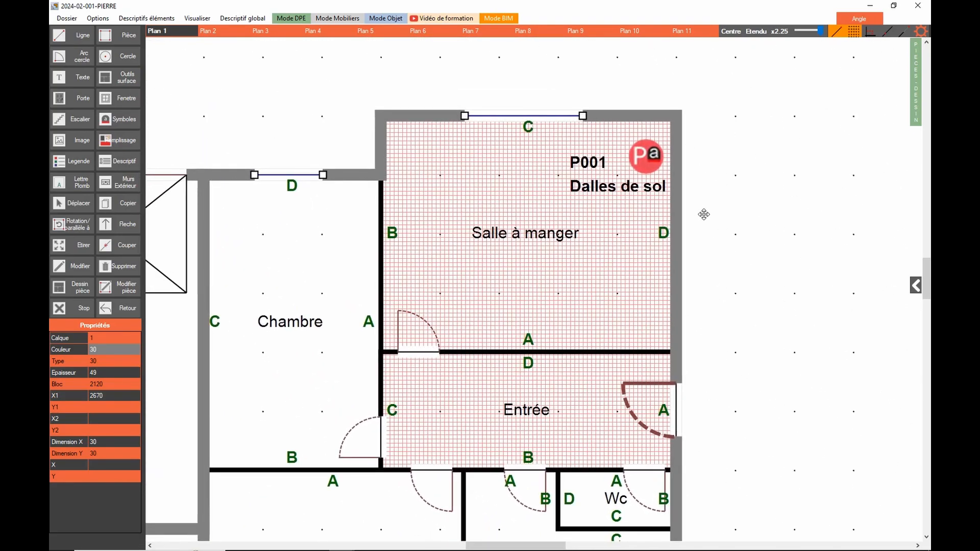